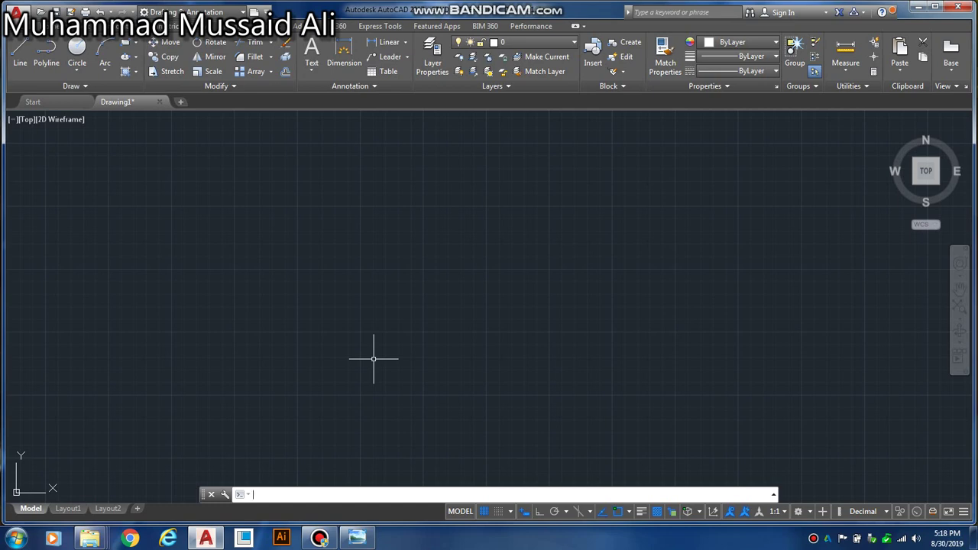
Review the reference cam drawing's hexagon, R33, R50.21 and Ø28.06 dimensions, then hide it.
{"action": "left_click", "coordinate": [361, 540]}
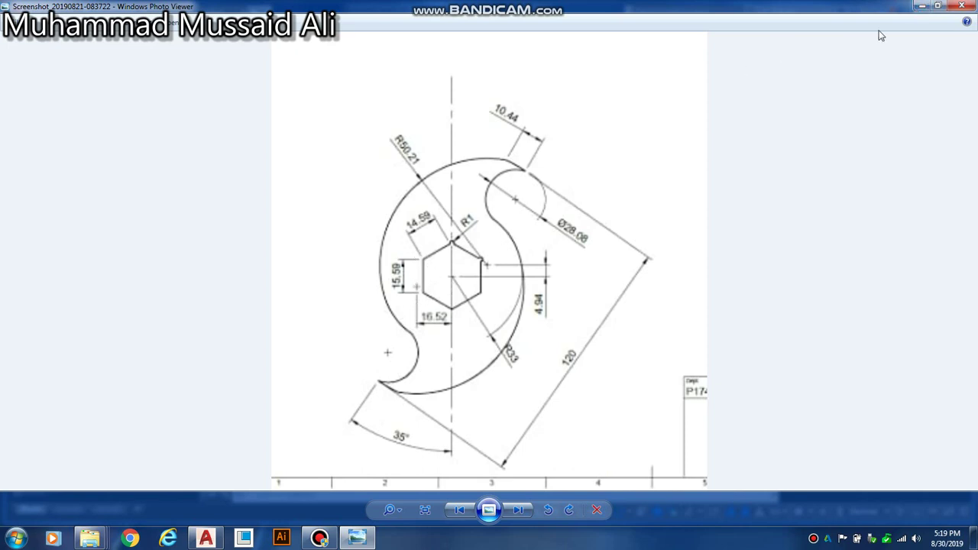
{"action": "left_click", "coordinate": [920, 6]}
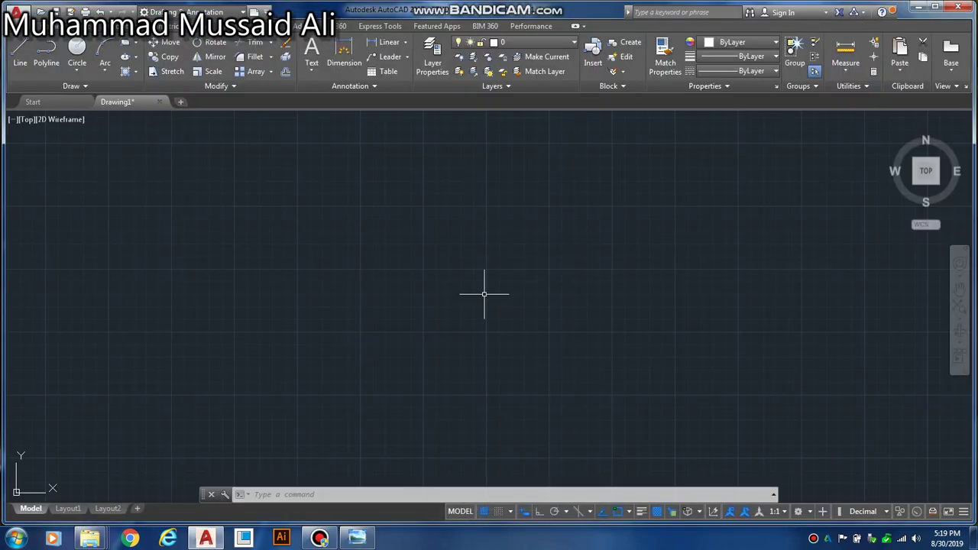
Draw a six-sided polygon by edge with 15.56-unit edges using POL.
{"action": "type", "text": "po"}
{"action": "type", "text": "l"}
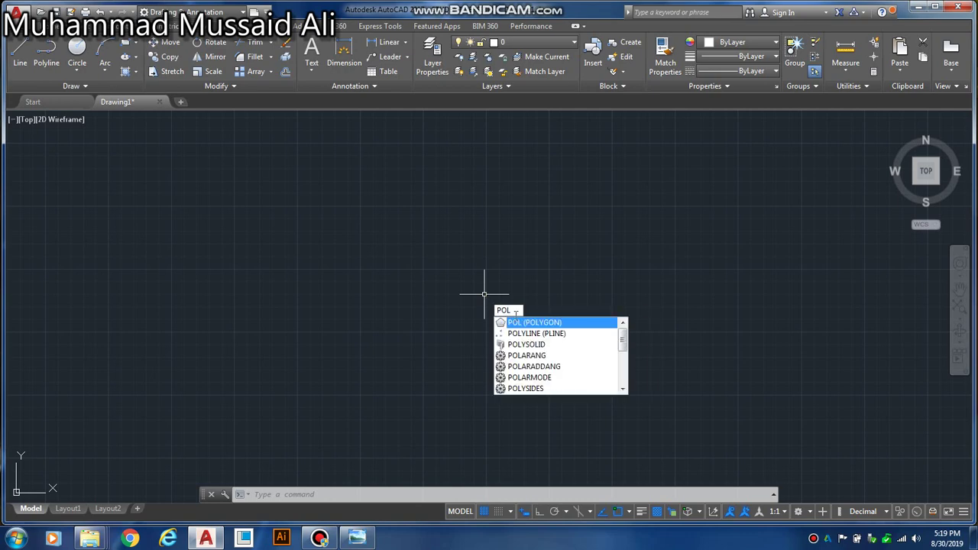
{"action": "key", "text": "Return"}
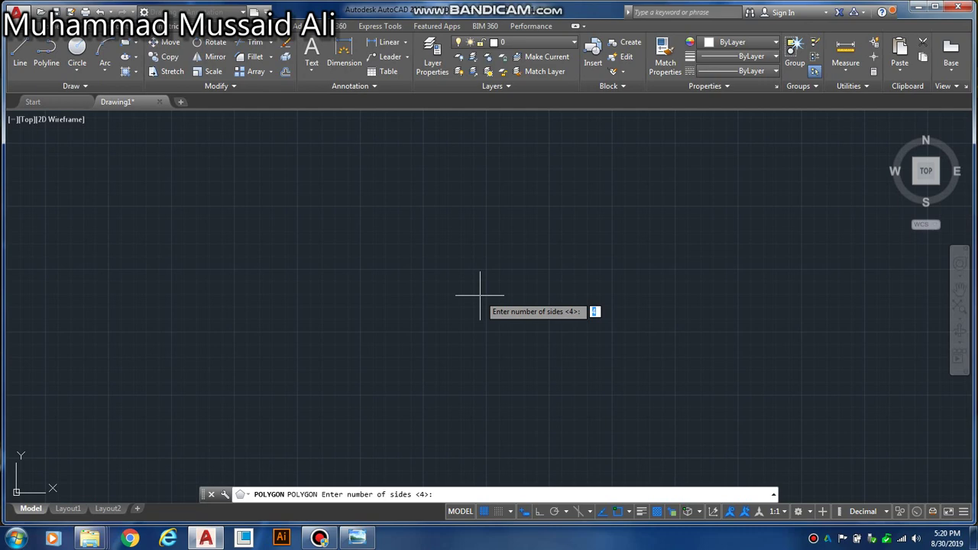
{"action": "type", "text": "6"}
{"action": "key", "text": "Return"}
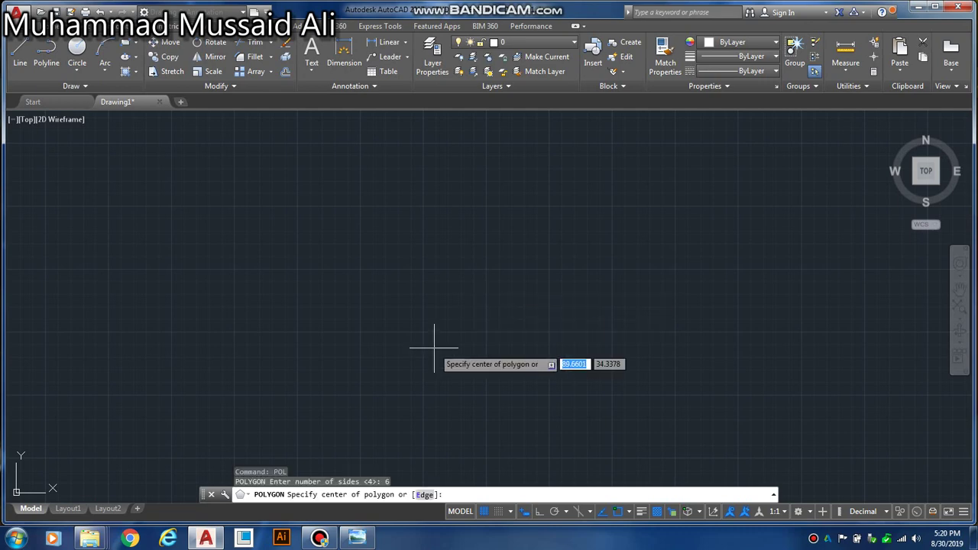
{"action": "left_click", "coordinate": [423, 495]}
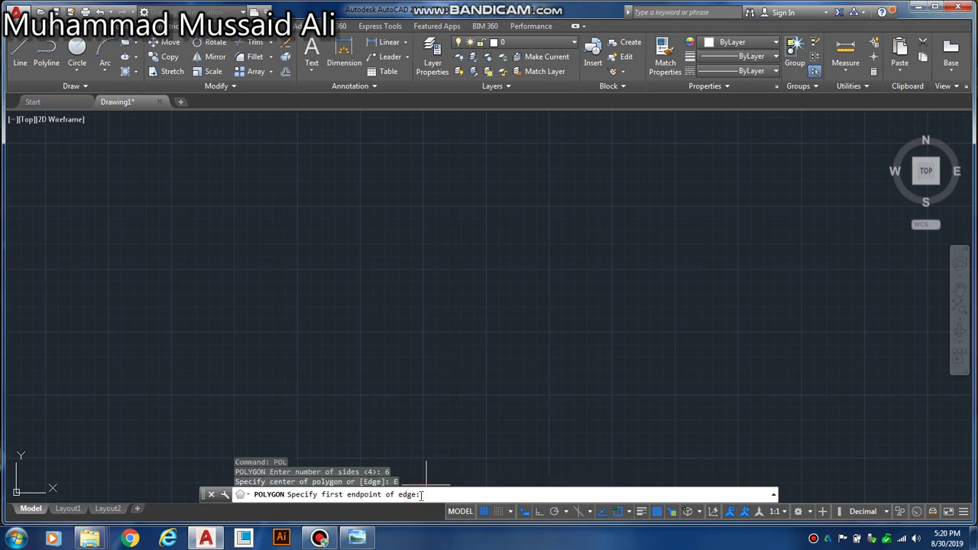
{"action": "left_click", "coordinate": [423, 331]}
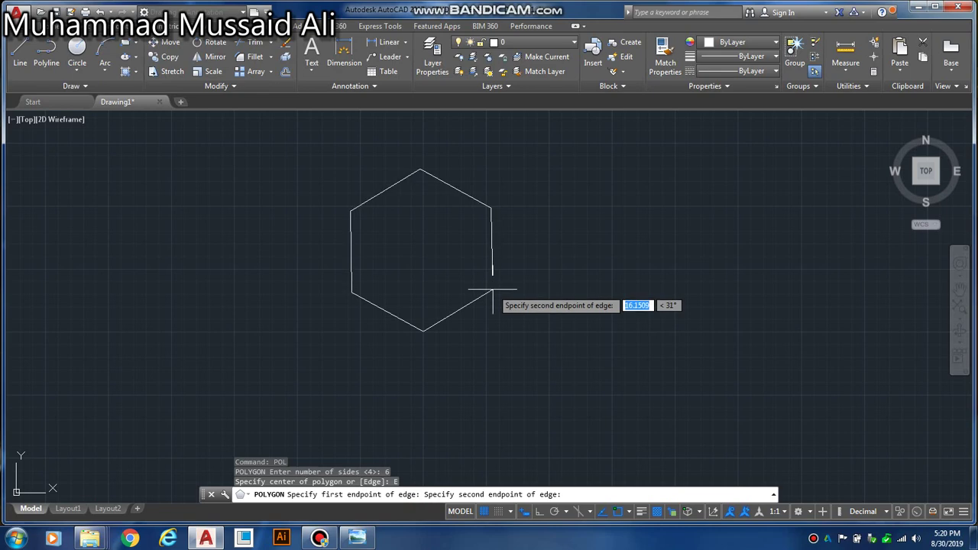
{"action": "key", "text": "F8"}
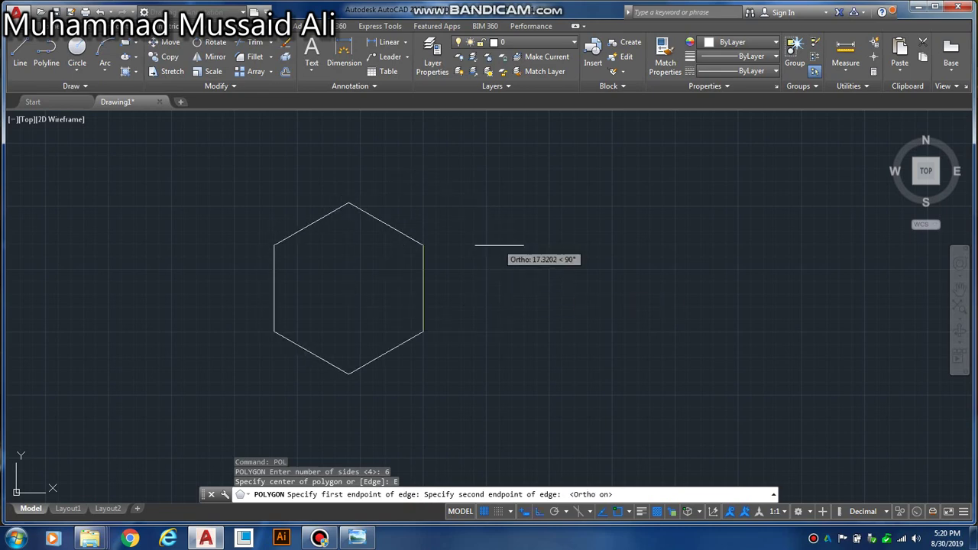
{"action": "key", "text": "F8"}
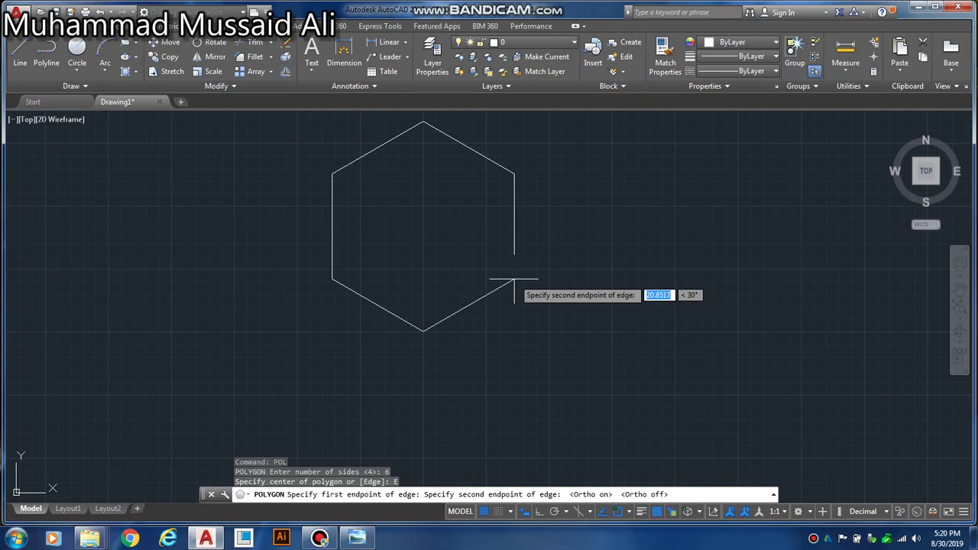
{"action": "type", "text": "15.56"}
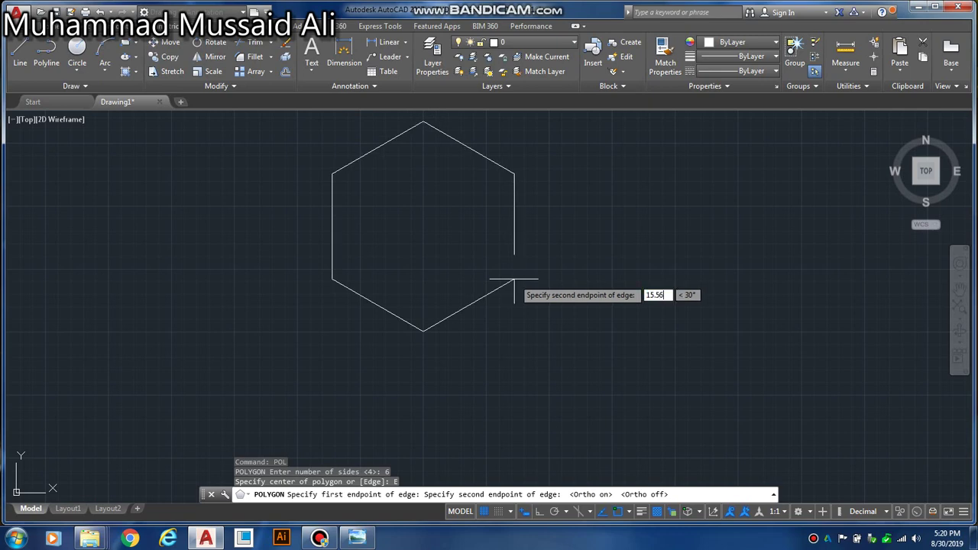
{"action": "key", "text": "Return"}
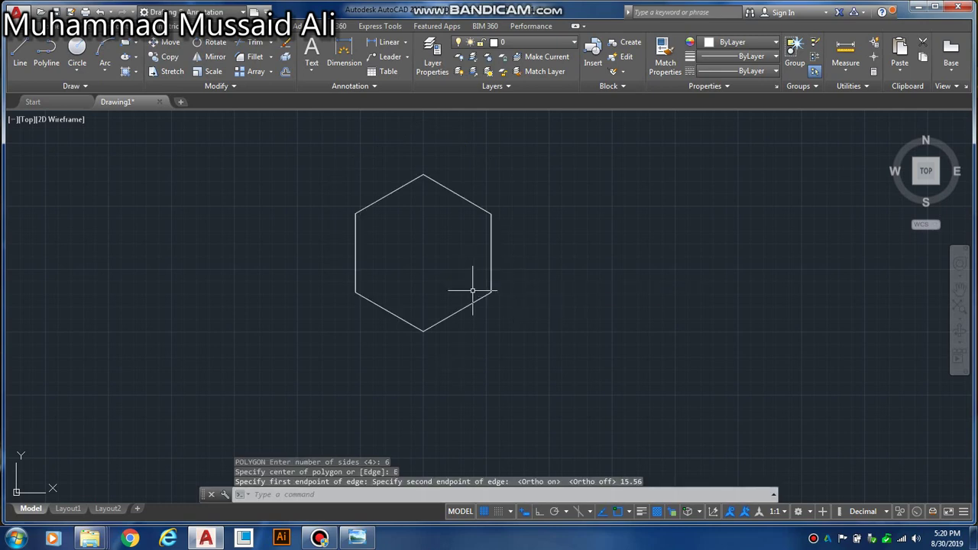
Pan the hexagon toward the centre of the view and bring the reference drawing back up.
{"action": "left_click", "coordinate": [957, 288]}
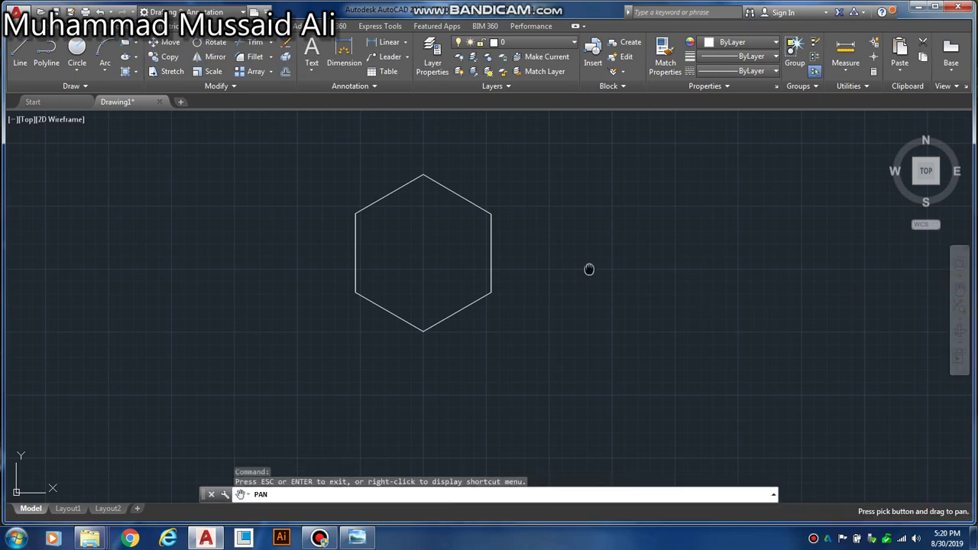
{"action": "left_click_drag", "start_coordinate": [589, 269], "coordinate": [641, 321]}
{"action": "key", "text": "Escape"}
{"action": "key", "text": "Escape"}
{"action": "key", "text": "Escape"}
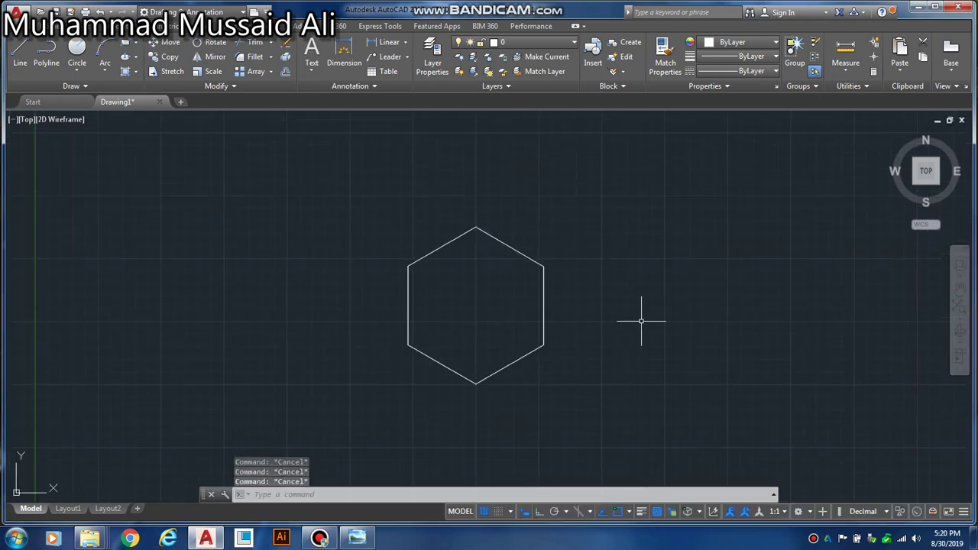
{"action": "left_click", "coordinate": [359, 537]}
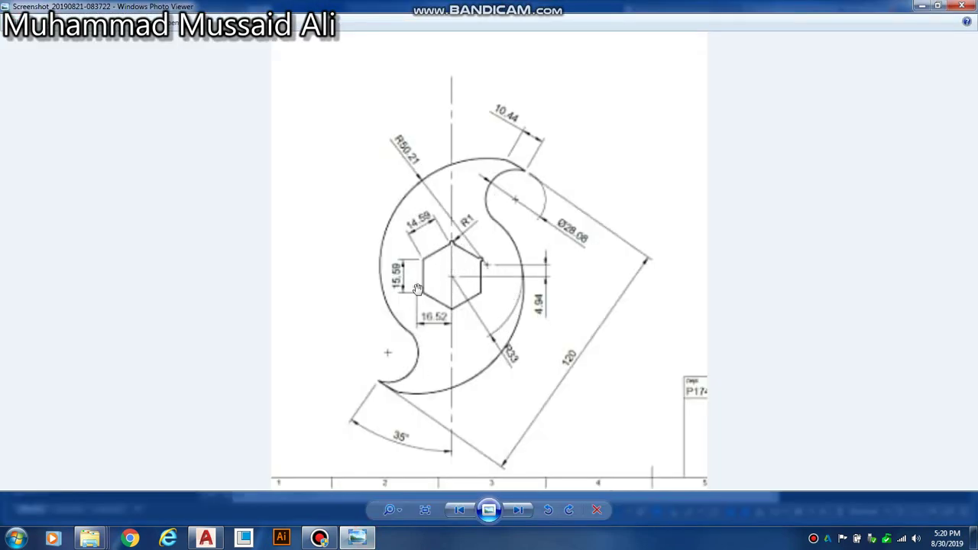
Draw a radius 33 circle centred on the hexagon's centre, then recheck the reference drawing.
{"action": "left_click", "coordinate": [362, 540]}
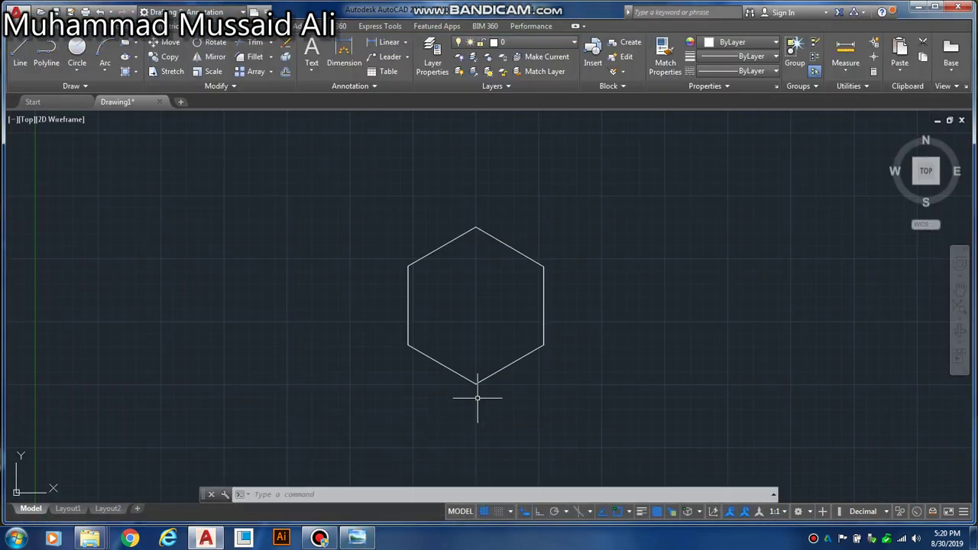
{"action": "type", "text": "c"}
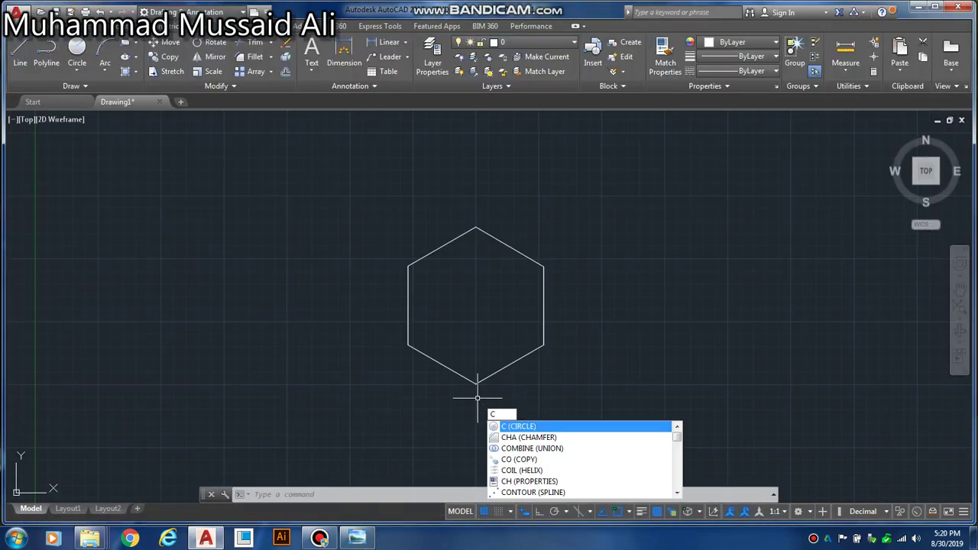
{"action": "key", "text": "Return"}
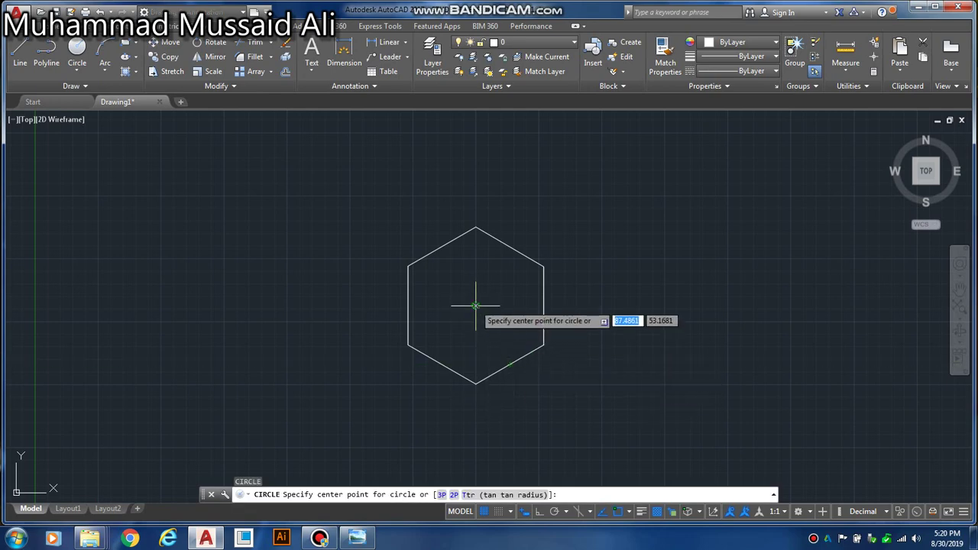
{"action": "left_click", "coordinate": [475, 306]}
{"action": "type", "text": "33"}
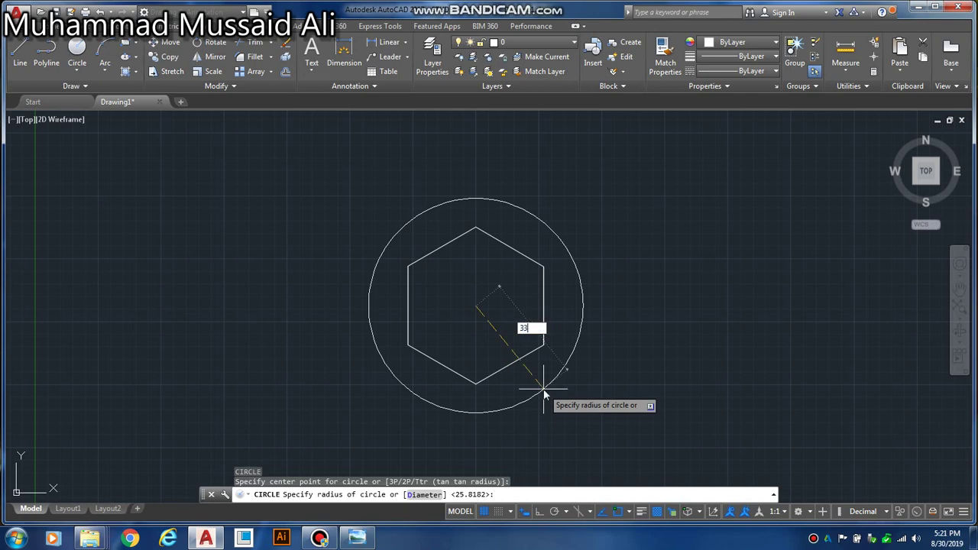
{"action": "key", "text": "Return"}
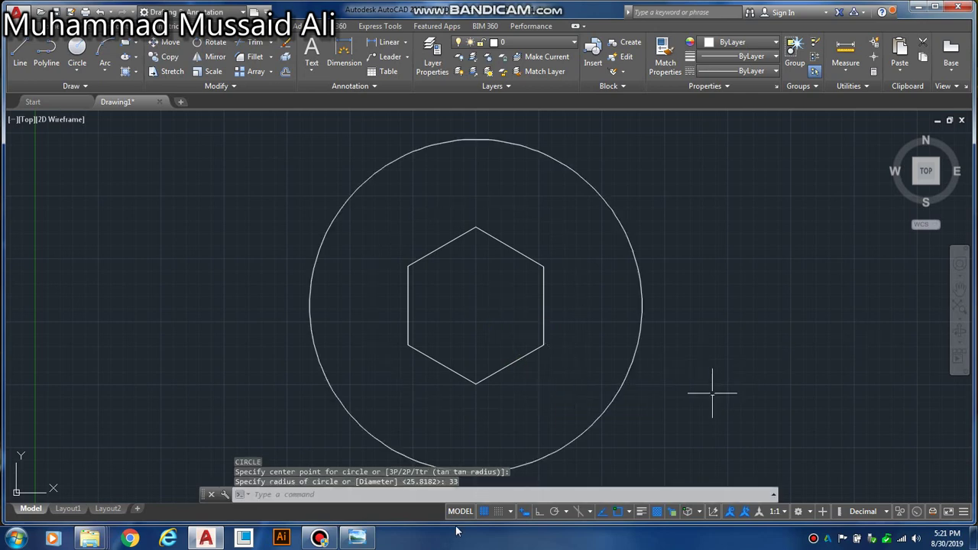
{"action": "left_click", "coordinate": [356, 537]}
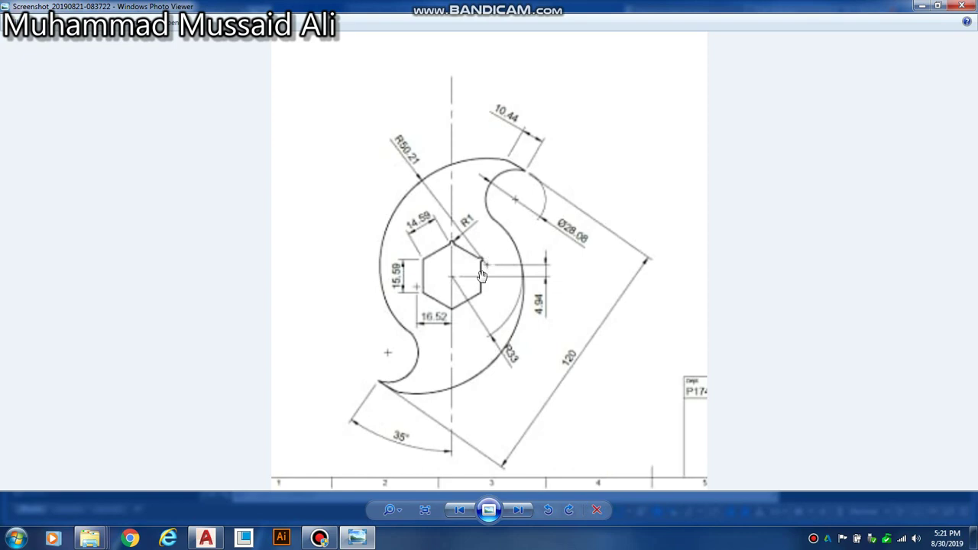
Draw a vertical line from the hexagon centre up to near the circle's top.
{"action": "left_click", "coordinate": [358, 539]}
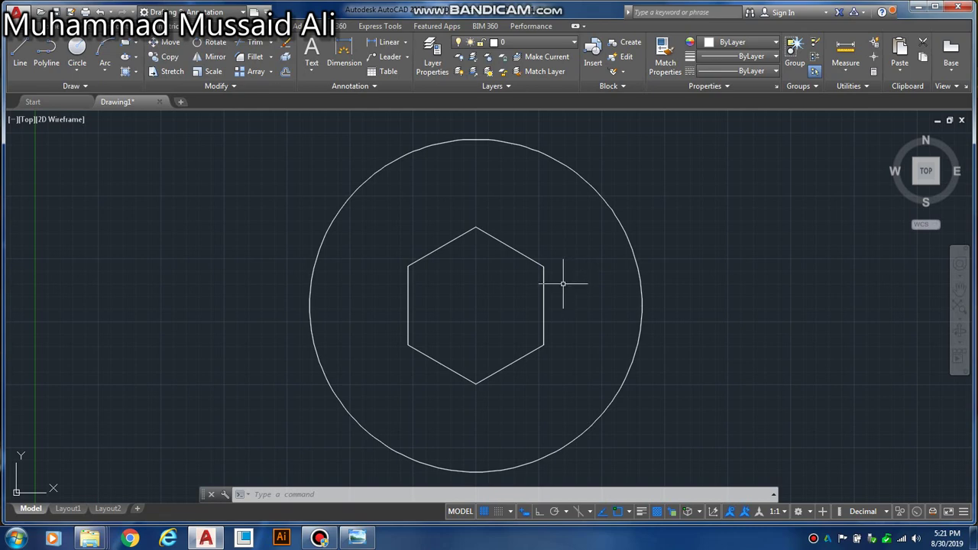
{"action": "type", "text": "l"}
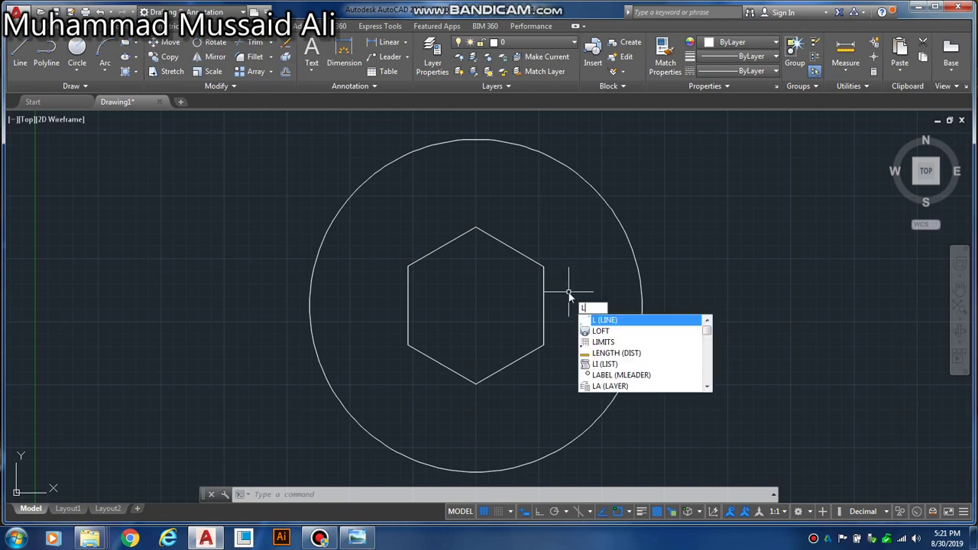
{"action": "key", "text": "Return"}
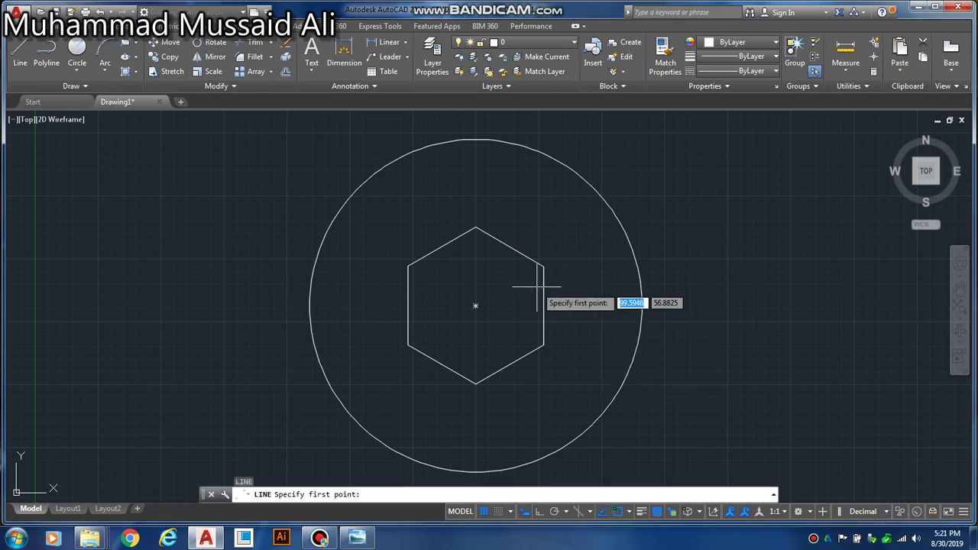
{"action": "left_click", "coordinate": [475, 305]}
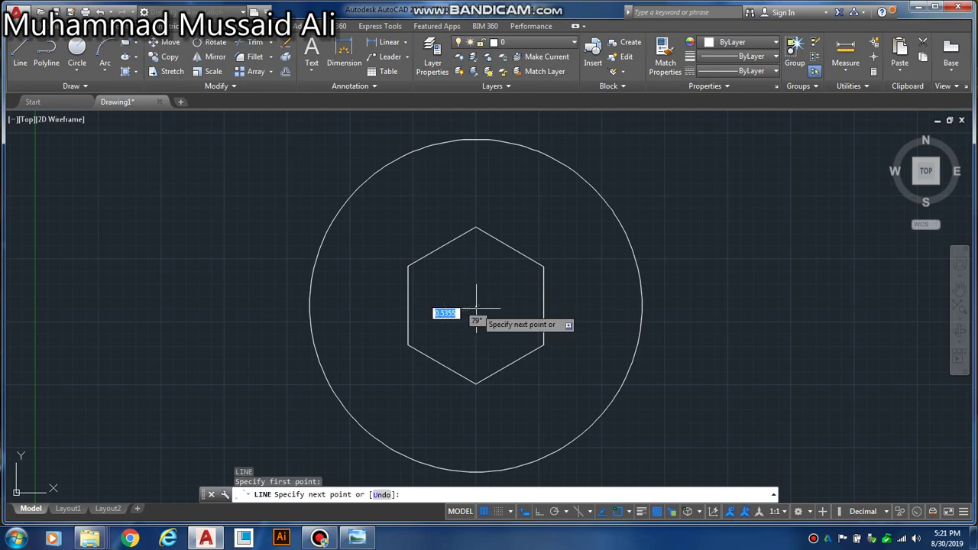
{"action": "key", "text": "F8"}
{"action": "left_click", "coordinate": [476, 163]}
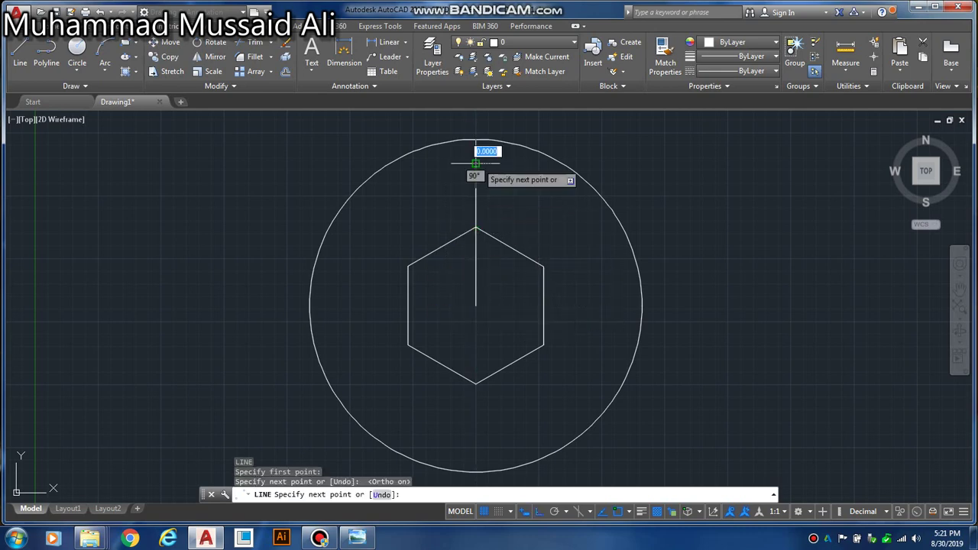
{"action": "key", "text": "Return"}
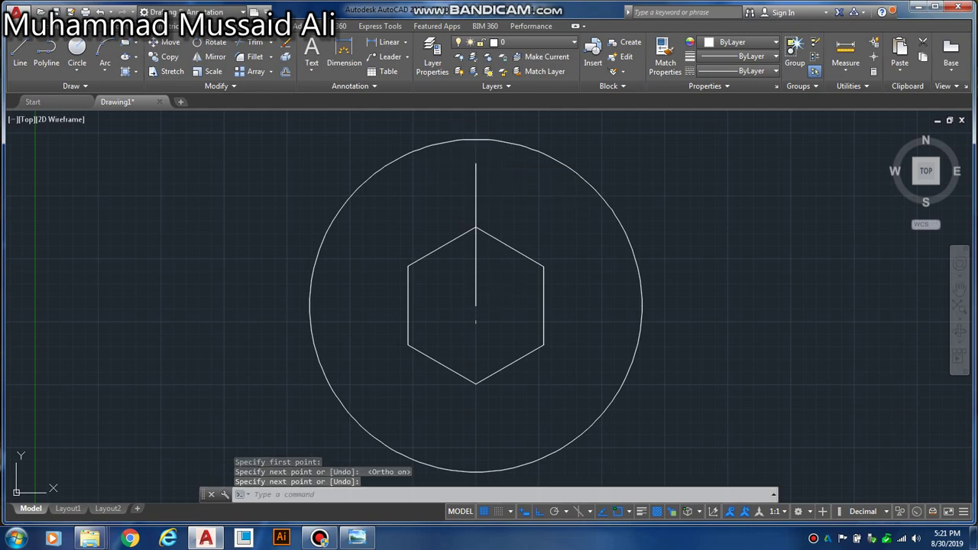
Draw a horizontal line from the hexagon centre rightward past the R33 circle and select it.
{"action": "key", "text": "Return"}
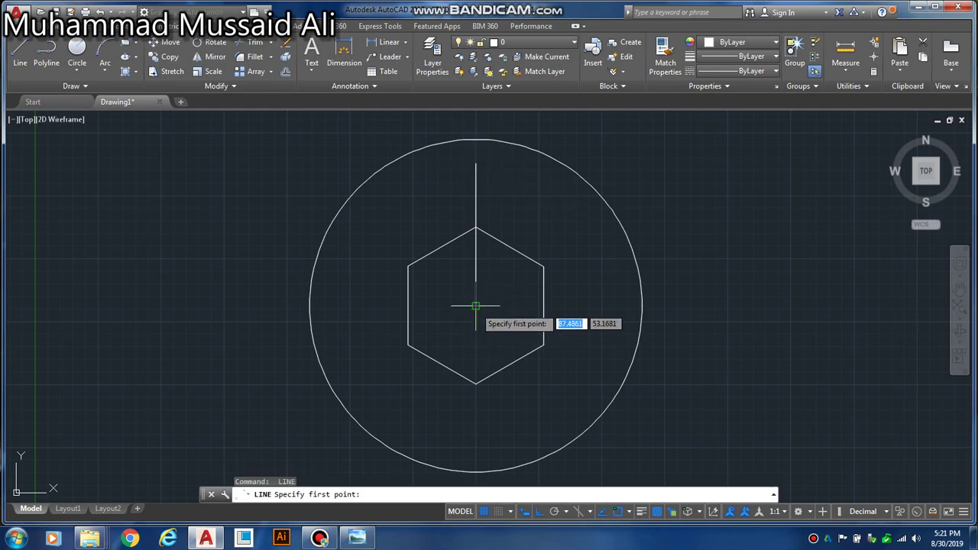
{"action": "left_click", "coordinate": [476, 304]}
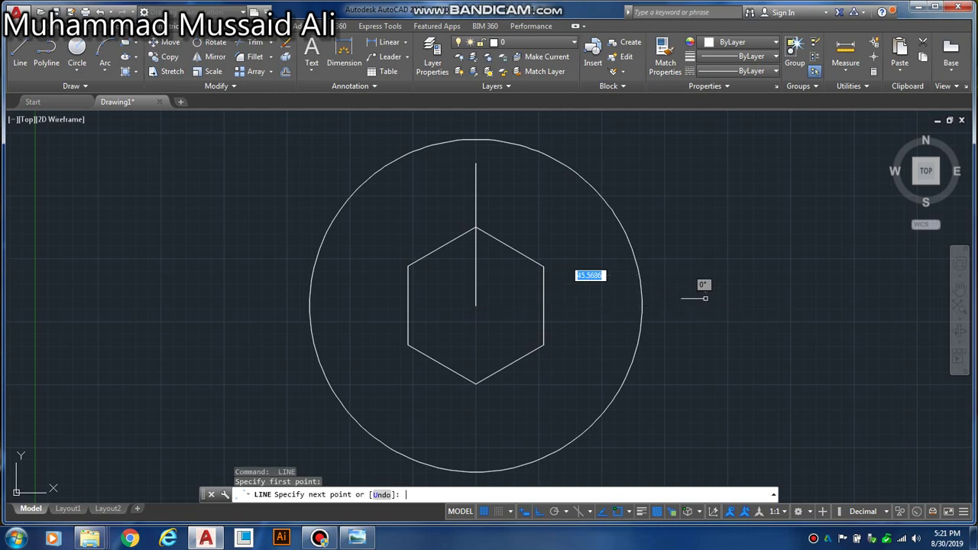
{"action": "key", "text": "Return"}
{"action": "key", "text": "Escape"}
{"action": "key", "text": "Escape"}
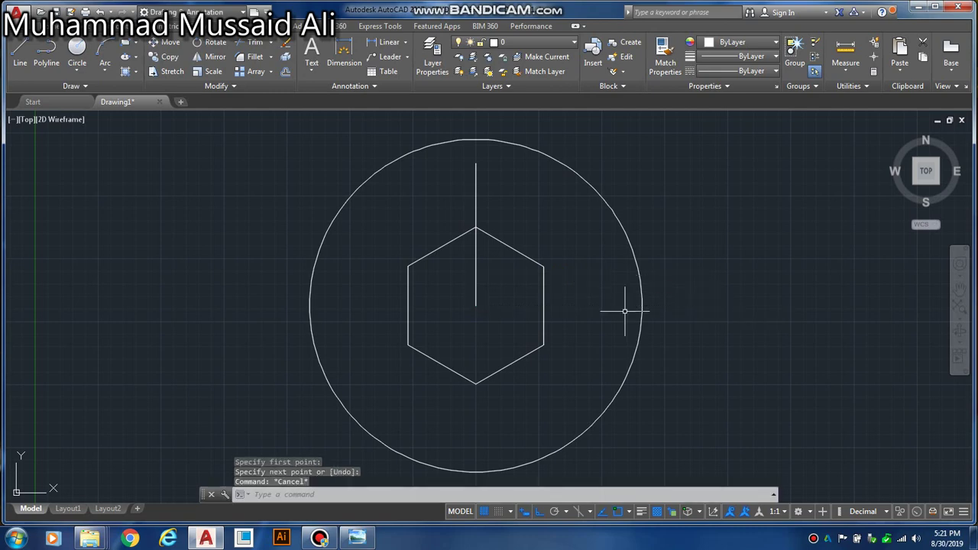
{"action": "key", "text": "Escape"}
{"action": "type", "text": "l"}
{"action": "key", "text": "Return"}
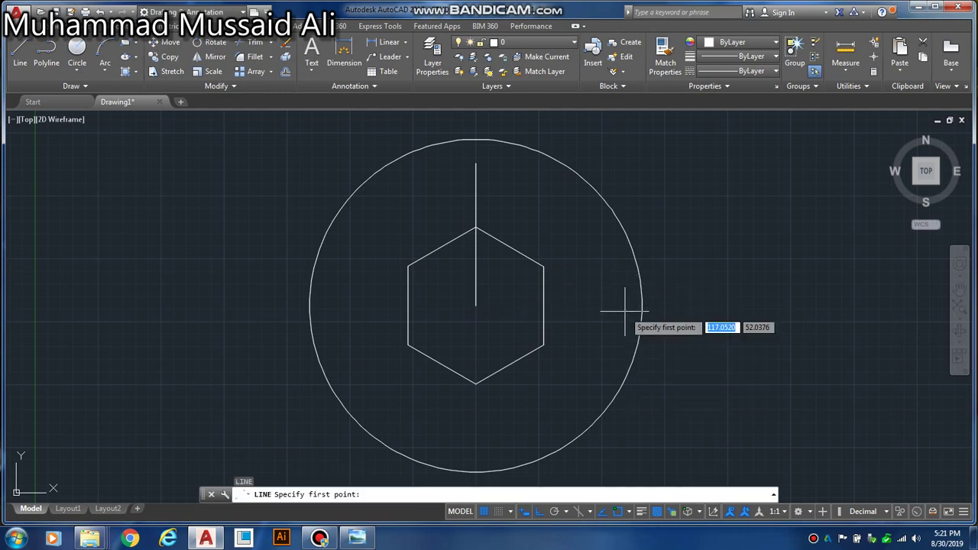
{"action": "left_click", "coordinate": [475, 305]}
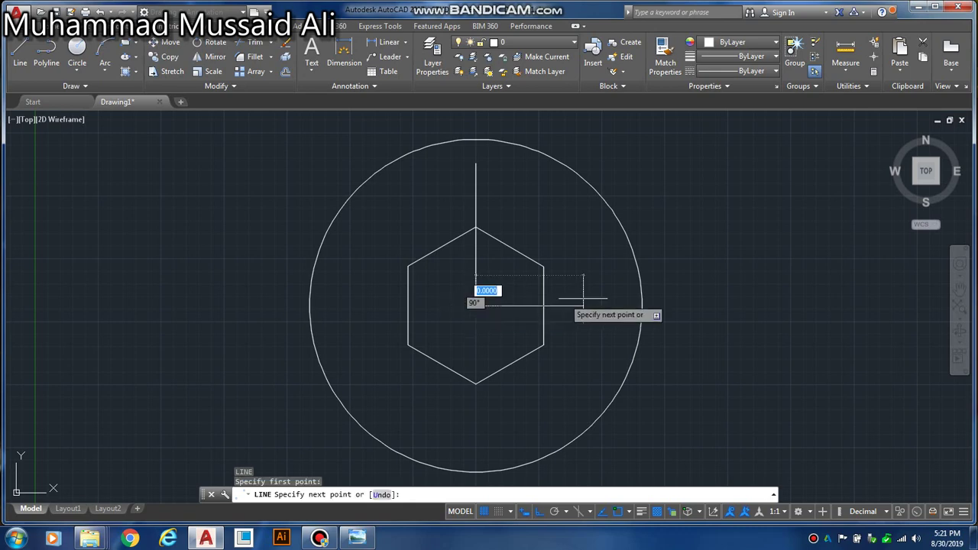
{"action": "left_click", "coordinate": [805, 304]}
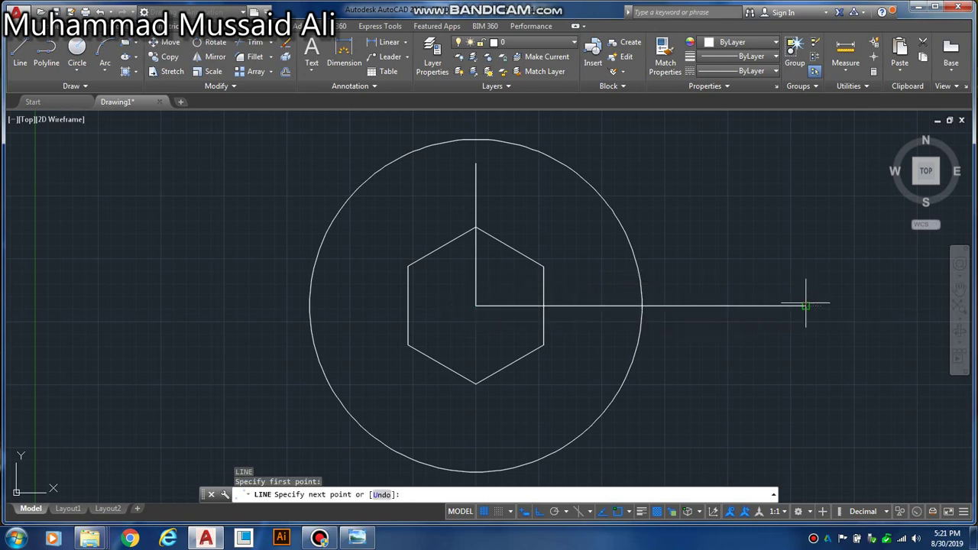
{"action": "key", "text": "Return"}
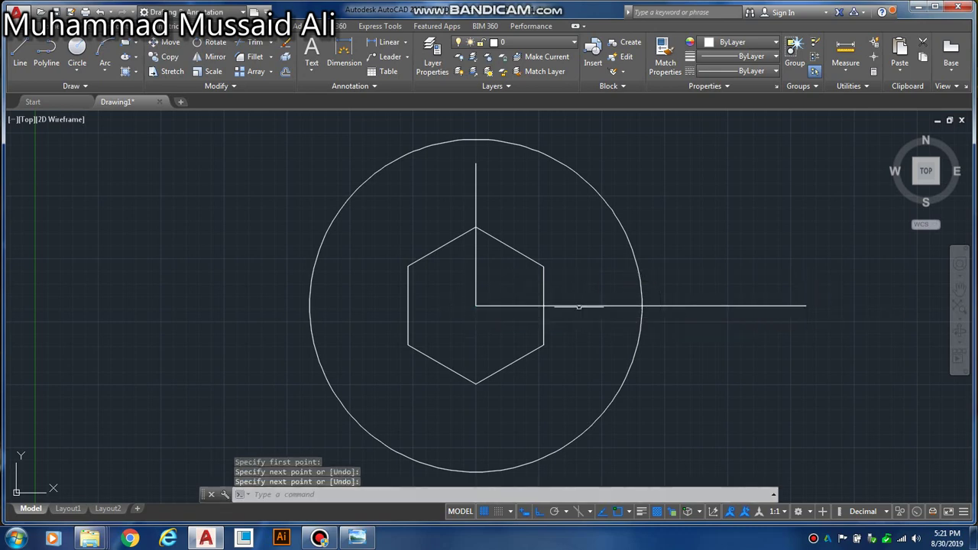
{"action": "left_click", "coordinate": [577, 306]}
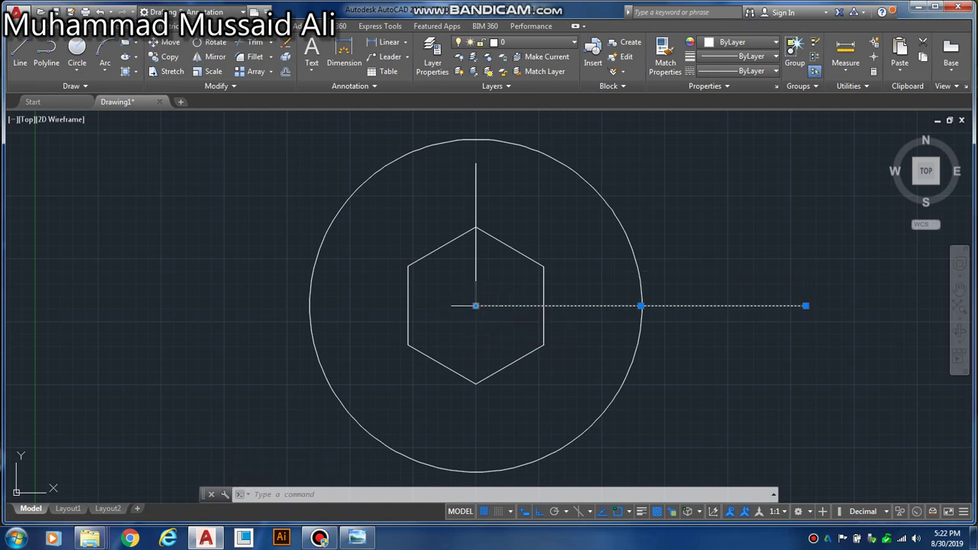
{"action": "mouse_move", "coordinate": [475, 305]}
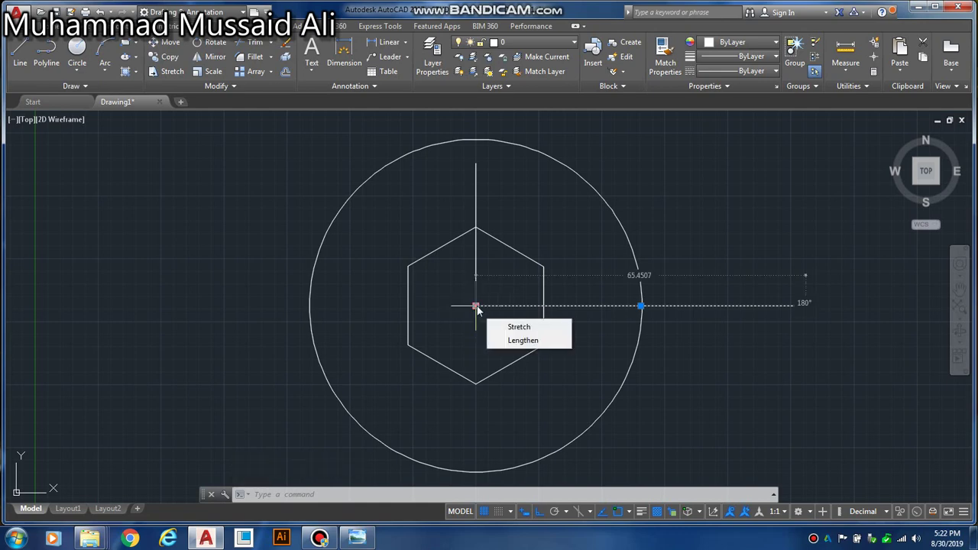
Lengthen the horizontal line left past the circle and the vertical line down toward the circle's bottom.
{"action": "left_click", "coordinate": [516, 340]}
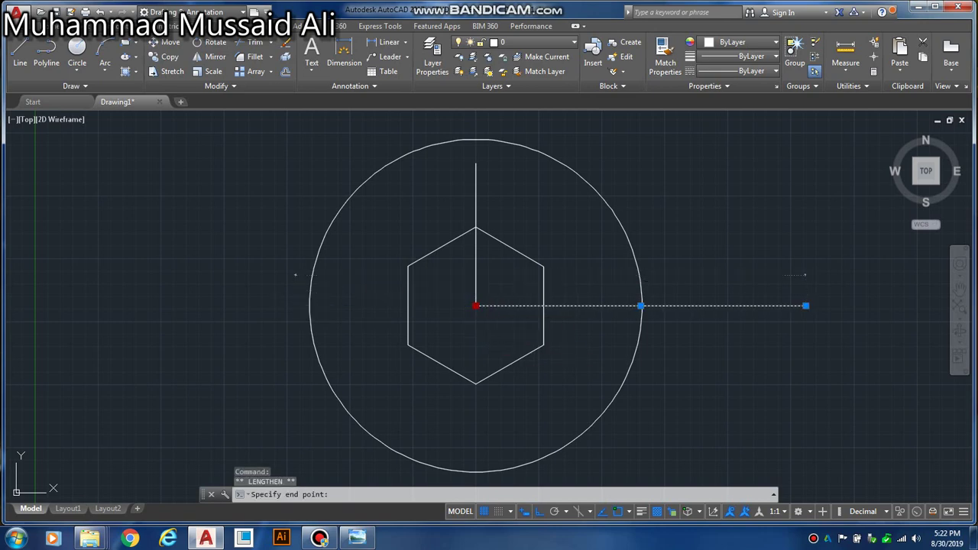
{"action": "left_click", "coordinate": [241, 302]}
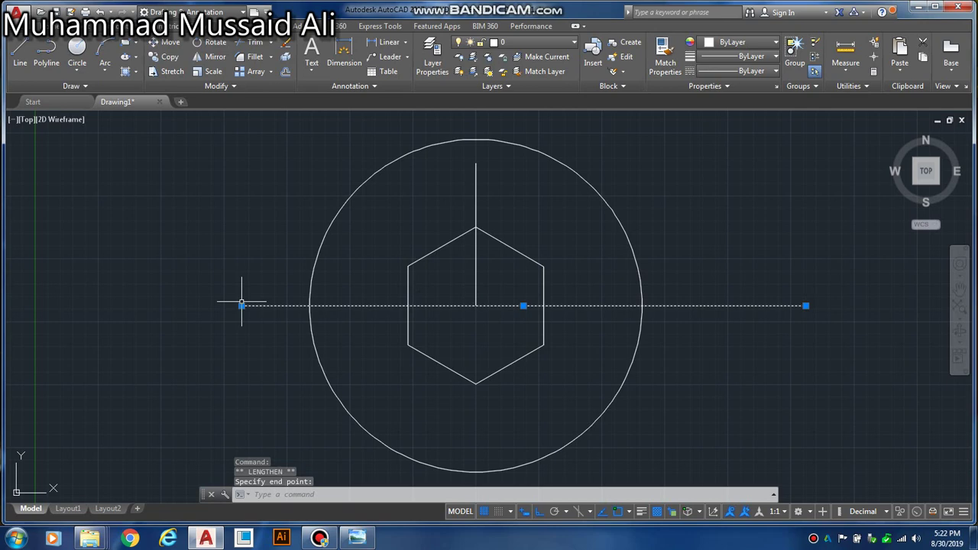
{"action": "key", "text": "Escape"}
{"action": "key", "text": "Escape"}
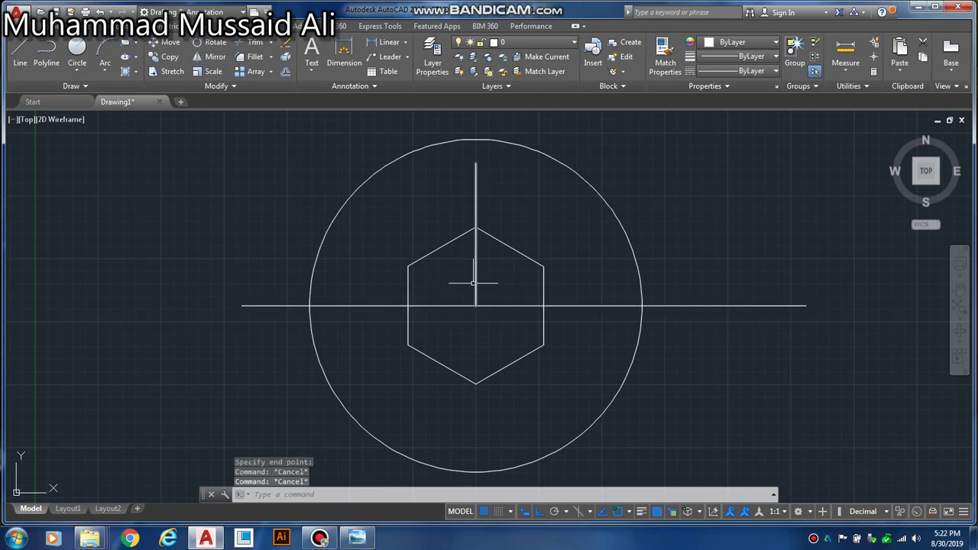
{"action": "left_click", "coordinate": [474, 282]}
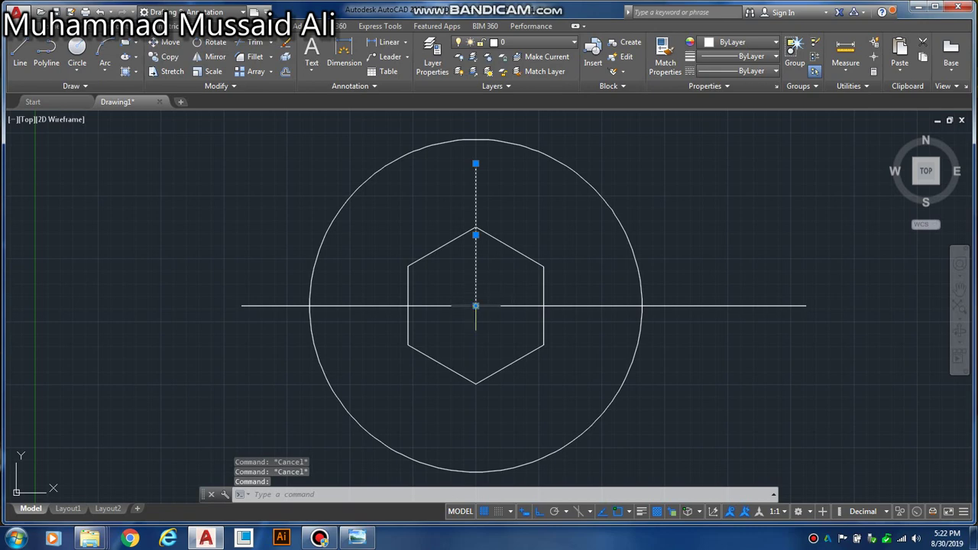
{"action": "mouse_move", "coordinate": [475, 305]}
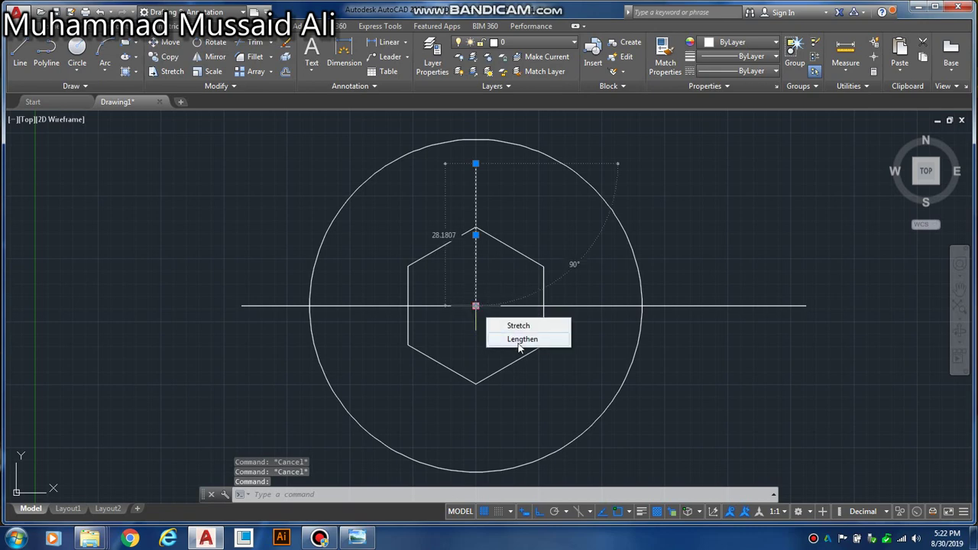
{"action": "left_click", "coordinate": [519, 340]}
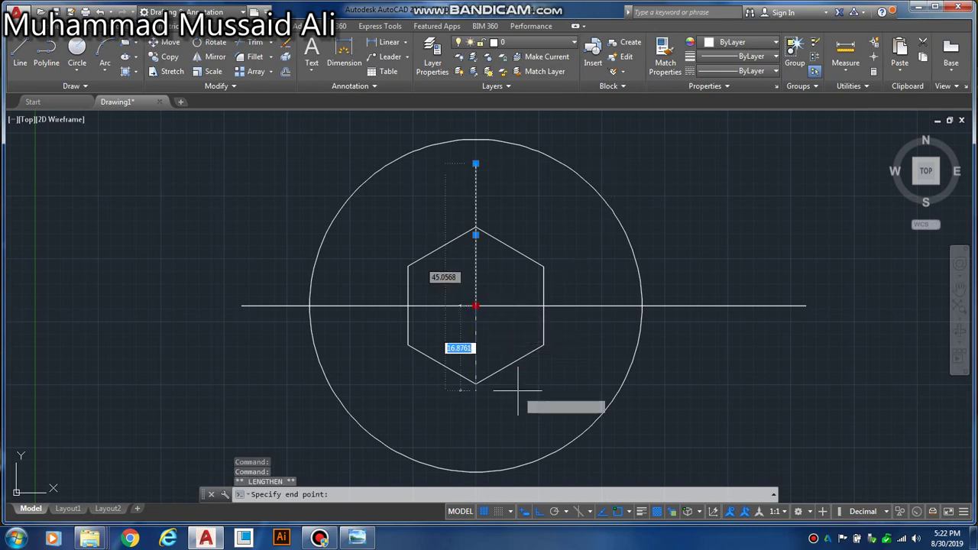
{"action": "left_click", "coordinate": [524, 447]}
Clear the selection and check the reference drawing before returning to AutoCAD.
{"action": "key", "text": "Escape"}
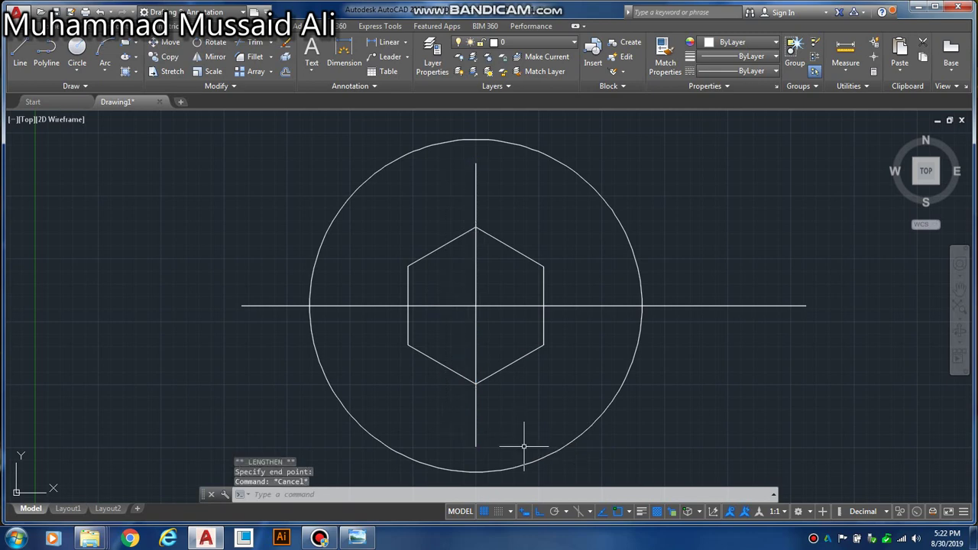
{"action": "key", "text": "Escape"}
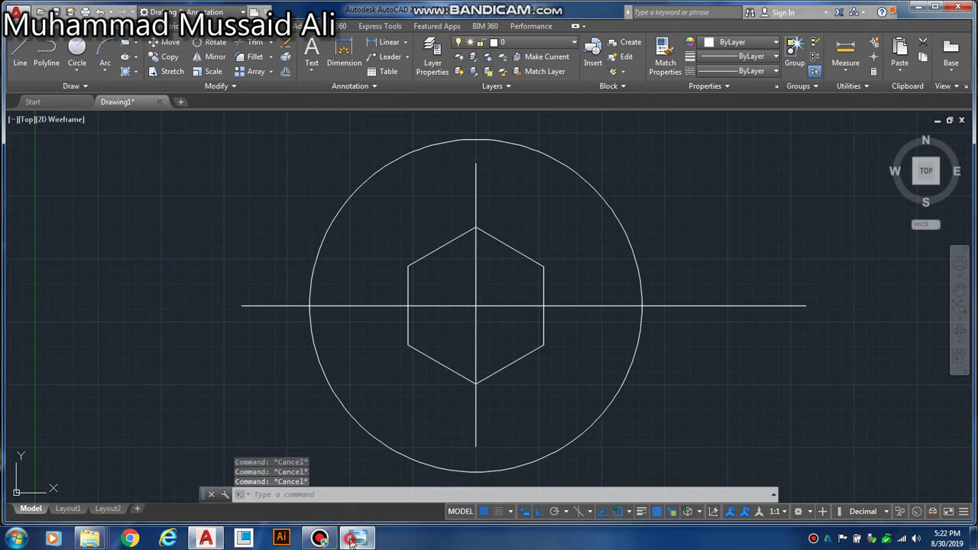
{"action": "left_click", "coordinate": [357, 538]}
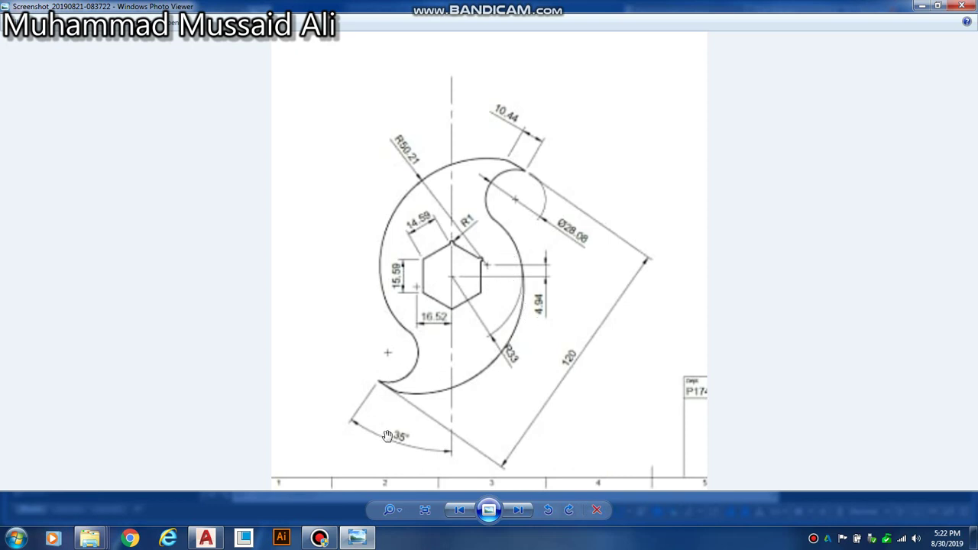
{"action": "left_click", "coordinate": [357, 538]}
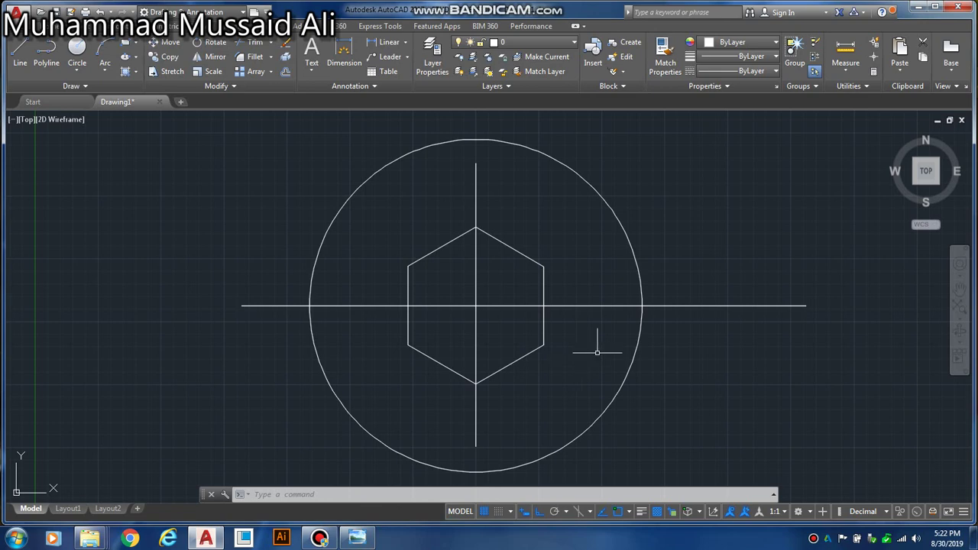
{"action": "key", "text": "Escape"}
{"action": "key", "text": "Escape"}
{"action": "key", "text": "Escape"}
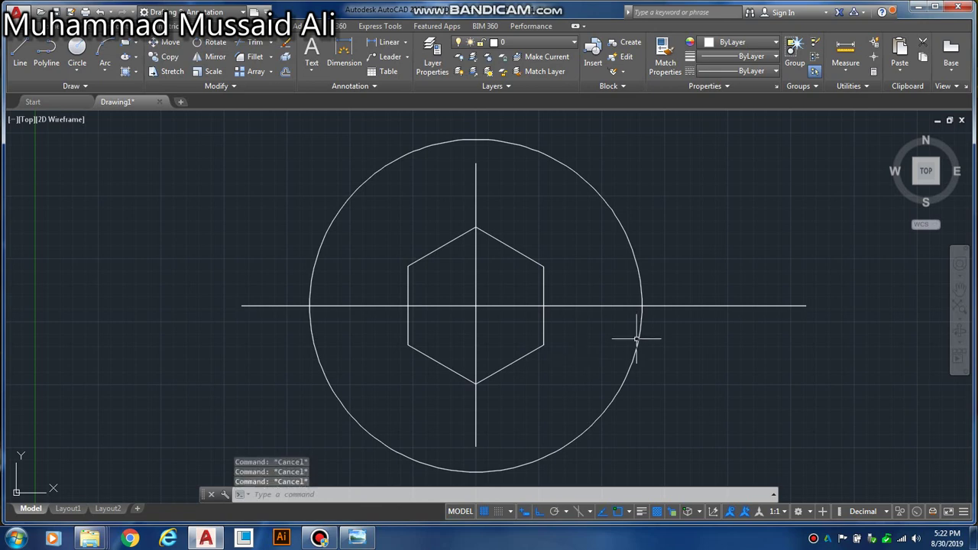
Offset the horizontal centre line 4.94 above and 4.94 below.
{"action": "type", "text": "o"}
{"action": "key", "text": "Return"}
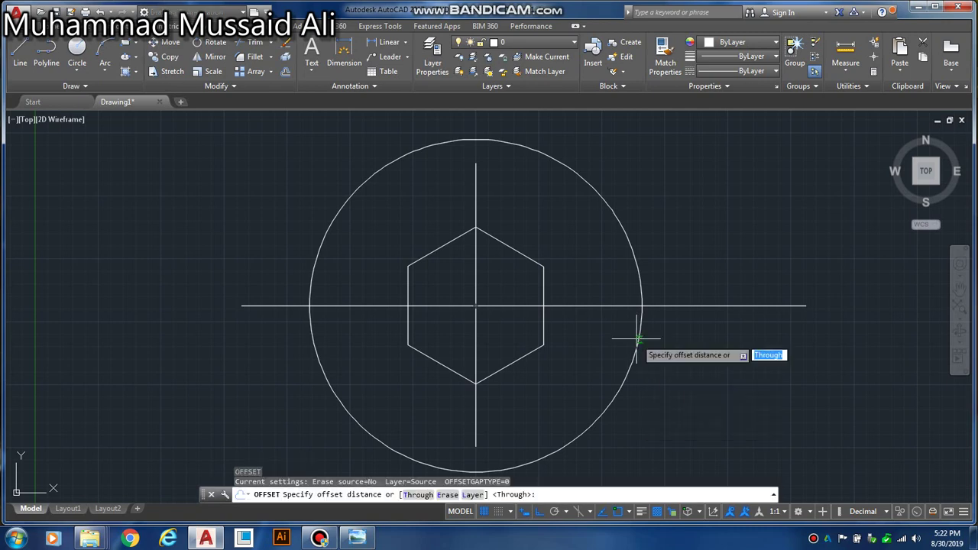
{"action": "type", "text": "4.94"}
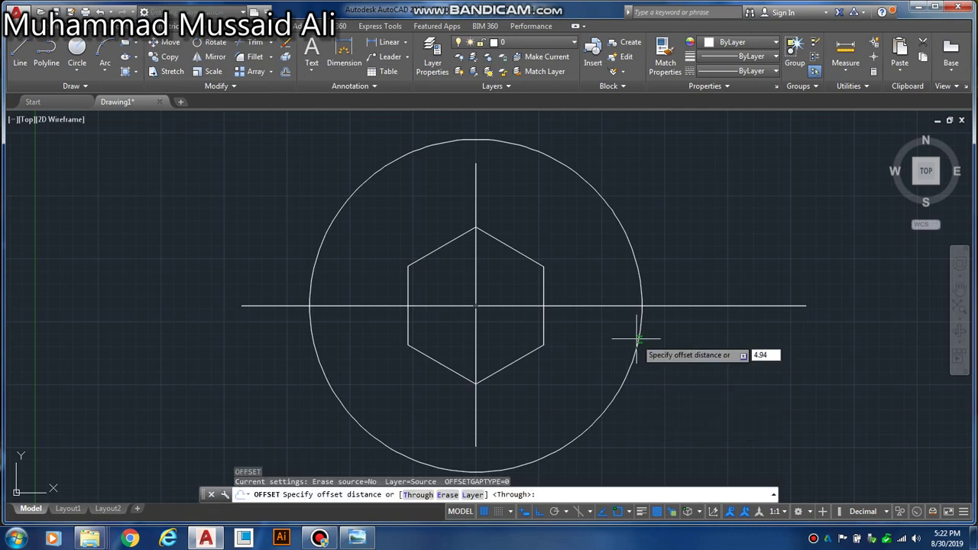
{"action": "key", "text": "Return"}
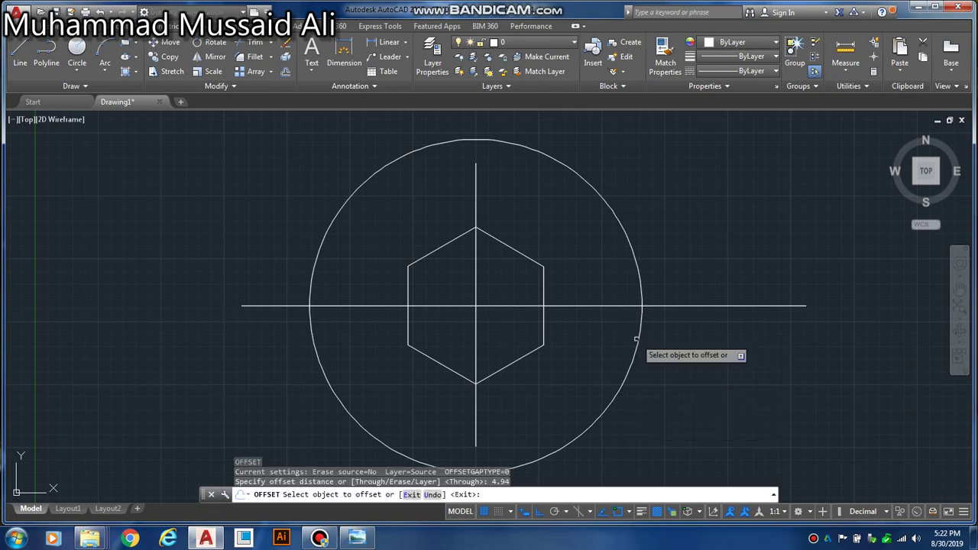
{"action": "left_click", "coordinate": [617, 305]}
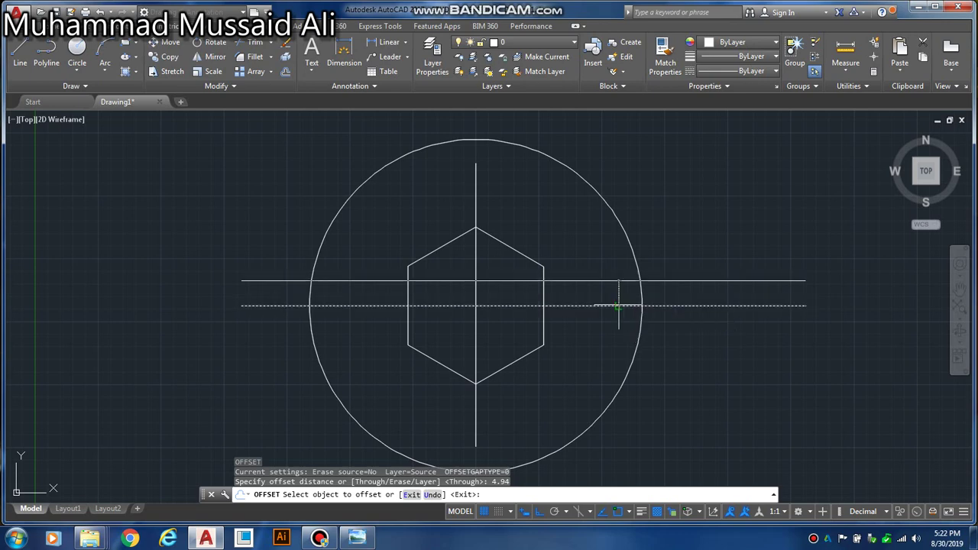
{"action": "left_click", "coordinate": [618, 290]}
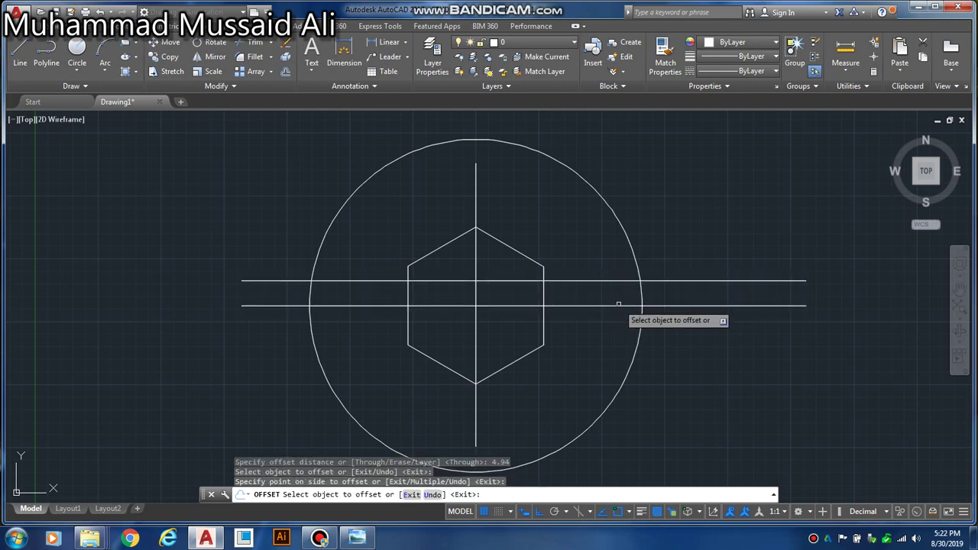
{"action": "left_click", "coordinate": [618, 305]}
{"action": "left_click", "coordinate": [618, 317]}
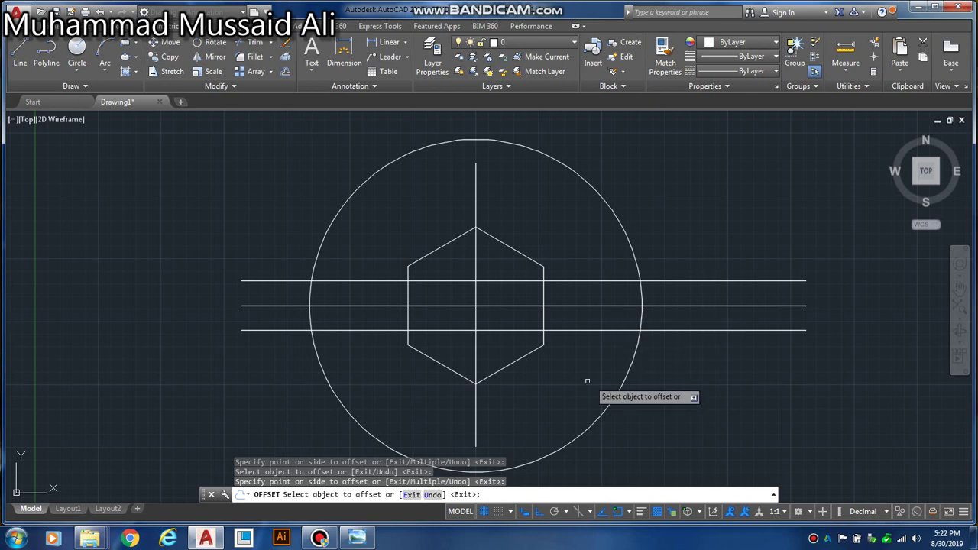
{"action": "key", "text": "Escape"}
{"action": "key", "text": "Escape"}
{"action": "key", "text": "Escape"}
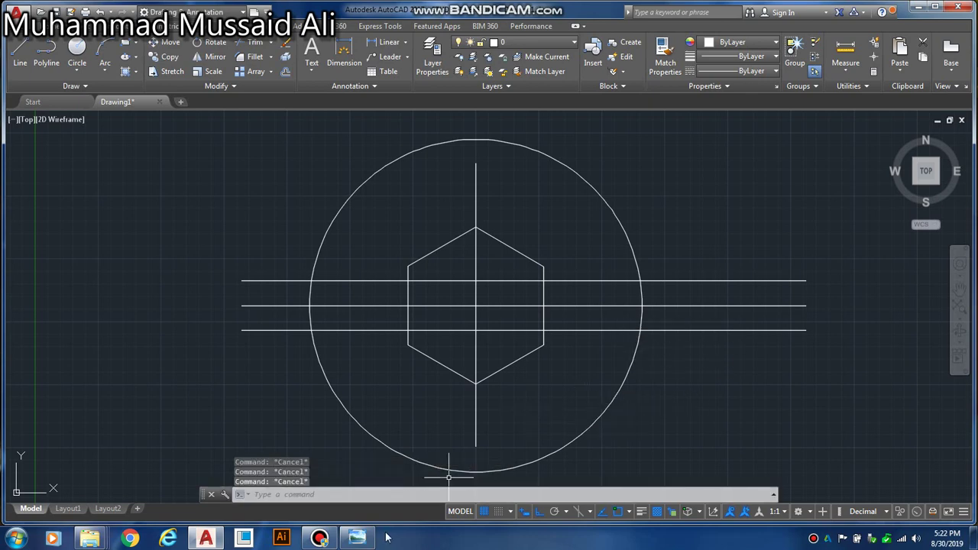
{"action": "left_click", "coordinate": [357, 538]}
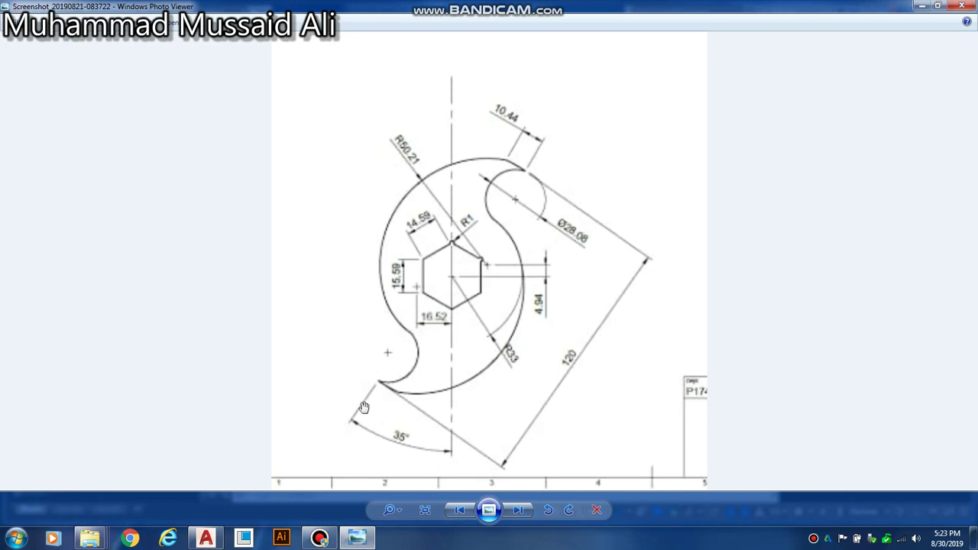
{"action": "left_click", "coordinate": [321, 538]}
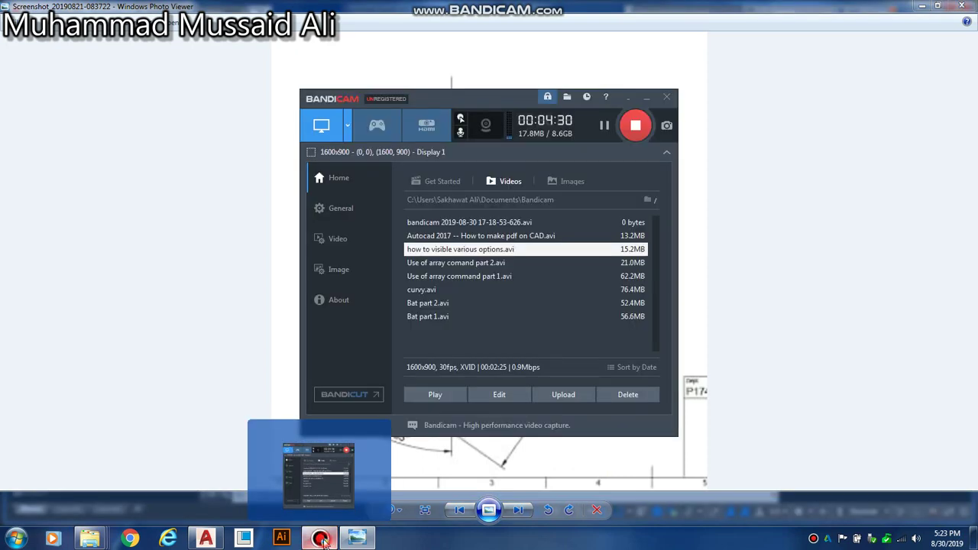
{"action": "left_click", "coordinate": [646, 97]}
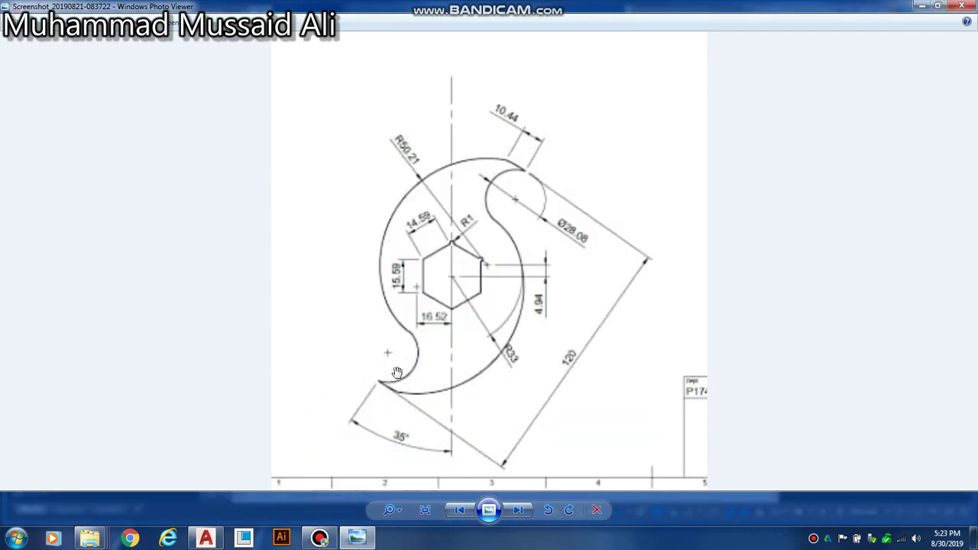
{"action": "left_click", "coordinate": [356, 538]}
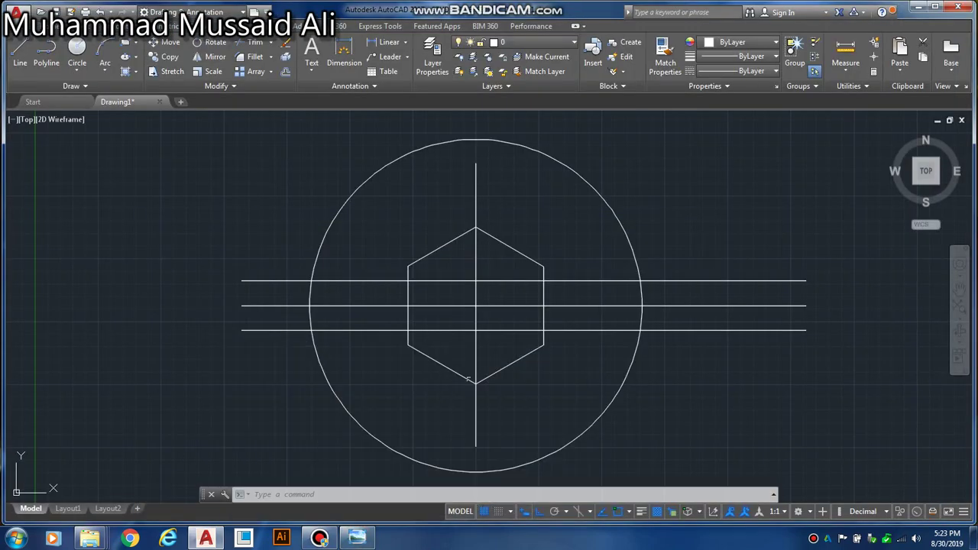
Offset the vertical centre line 16.52 to the right and 16.52 to the left.
{"action": "type", "text": "o"}
{"action": "key", "text": "Return"}
{"action": "type", "text": "16.52"}
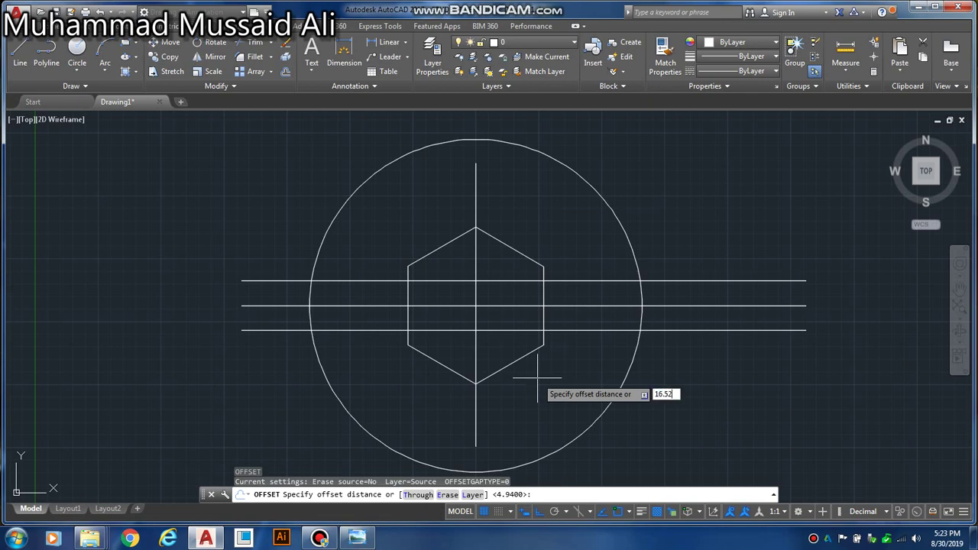
{"action": "key", "text": "Return"}
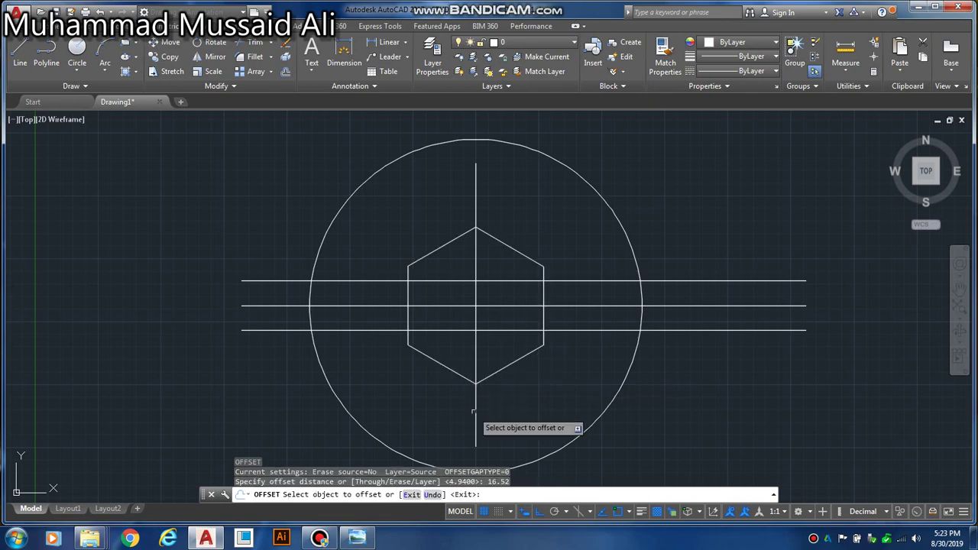
{"action": "left_click", "coordinate": [475, 412]}
{"action": "left_click", "coordinate": [517, 401]}
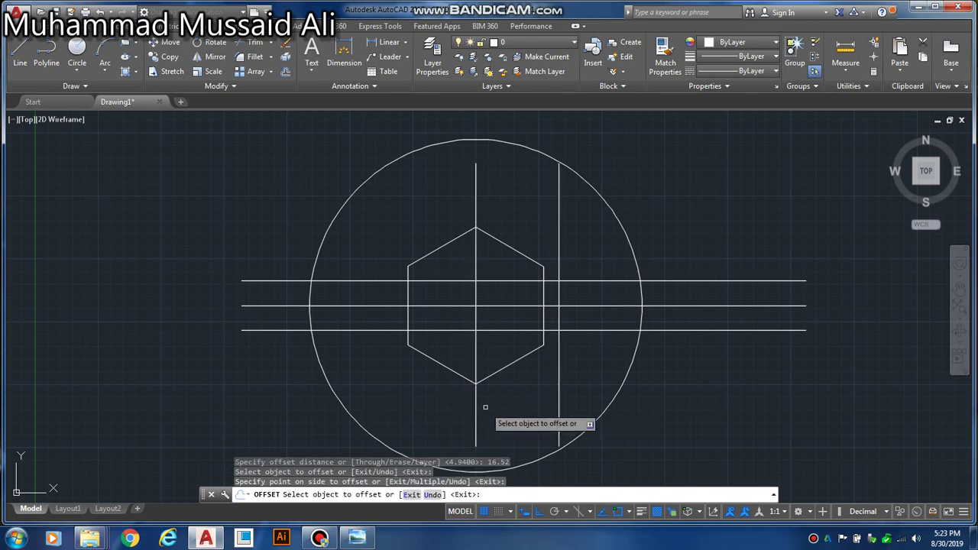
{"action": "left_click", "coordinate": [476, 404]}
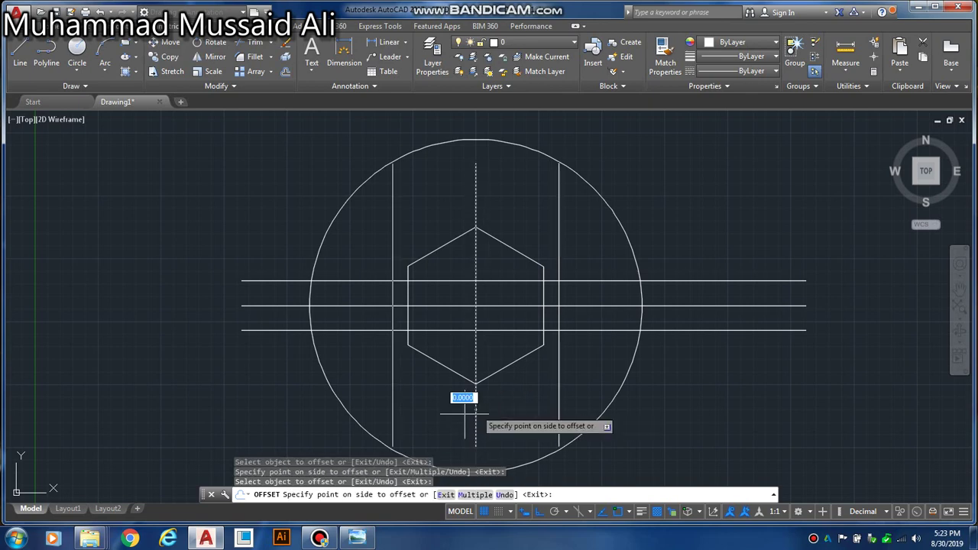
{"action": "left_click", "coordinate": [424, 423]}
{"action": "key", "text": "Escape"}
{"action": "key", "text": "Escape"}
{"action": "key", "text": "Escape"}
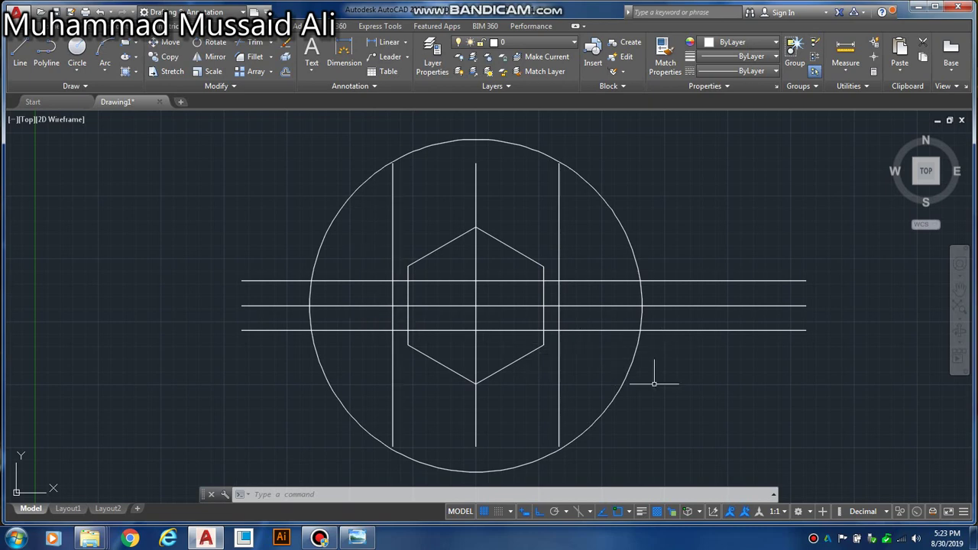
Draw a radius 50.52 circle at the right vertical and upper horizontal line intersection.
{"action": "left_click", "coordinate": [357, 538]}
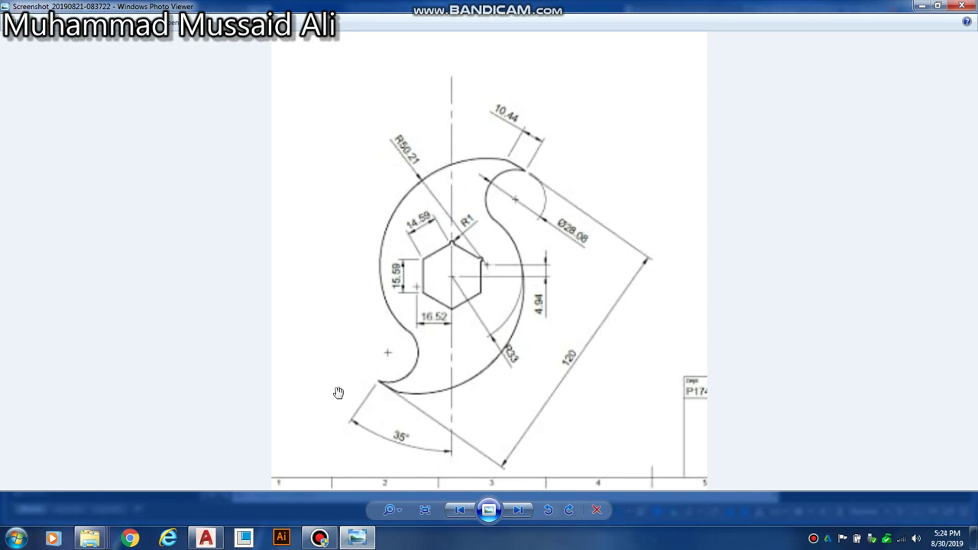
{"action": "left_click", "coordinate": [355, 539]}
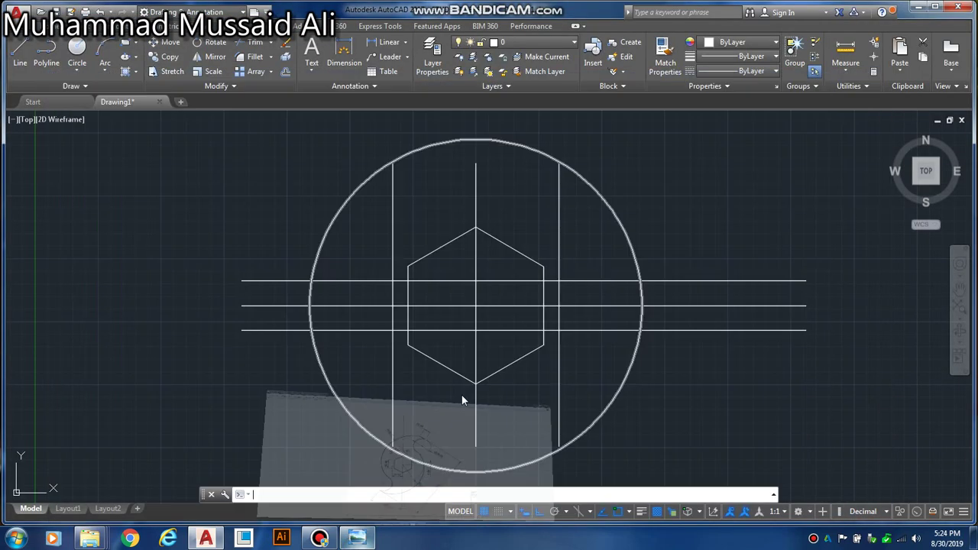
{"action": "type", "text": "c"}
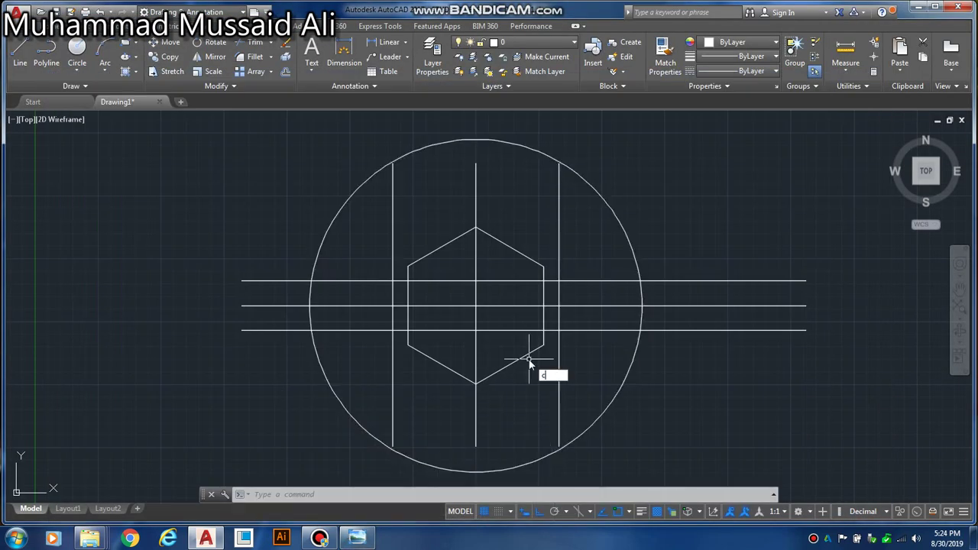
{"action": "key", "text": "Return"}
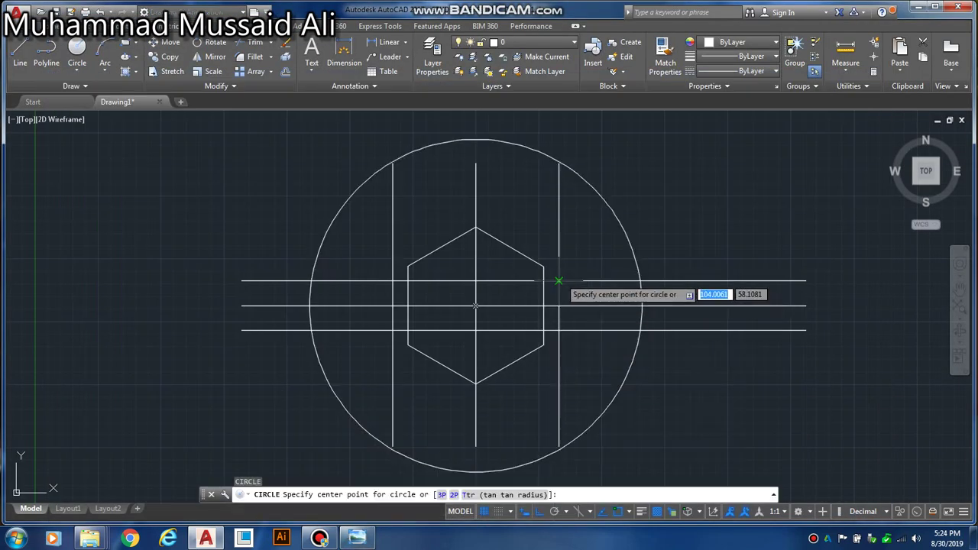
{"action": "left_click", "coordinate": [558, 280]}
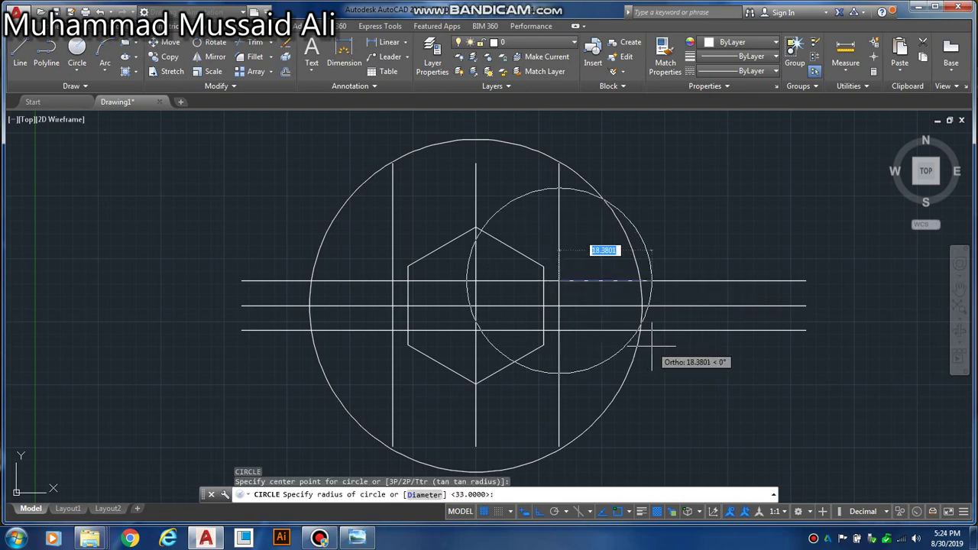
{"action": "left_click", "coordinate": [357, 537]}
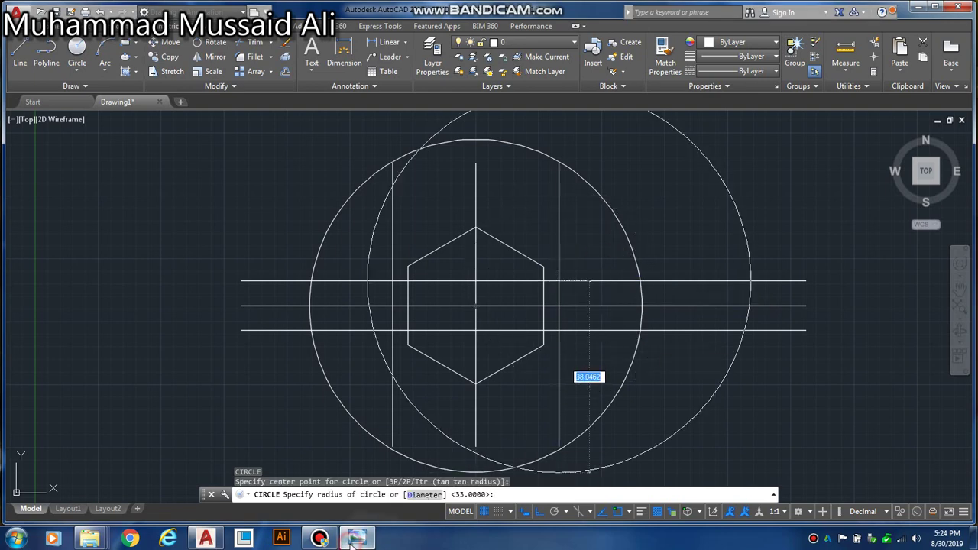
{"action": "left_click", "coordinate": [355, 538]}
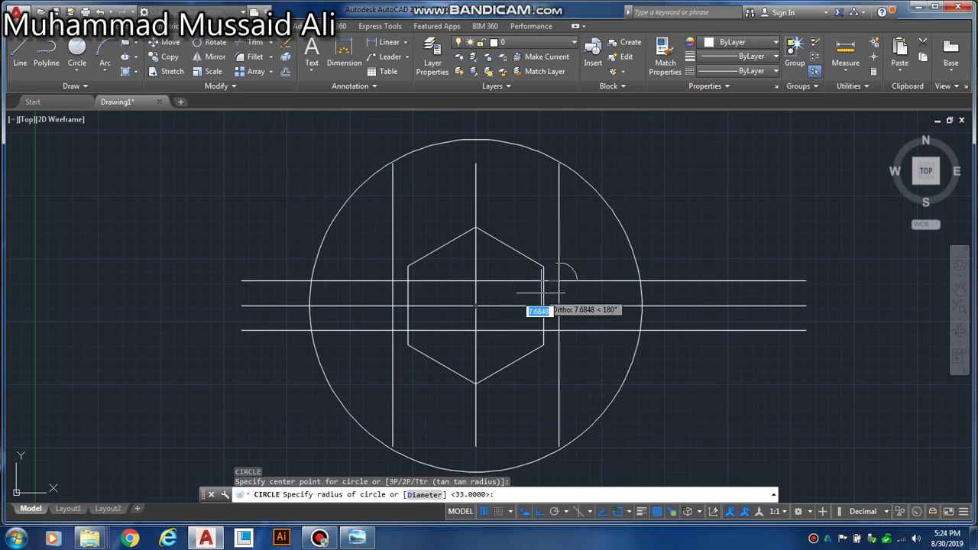
{"action": "type", "text": "50.52"}
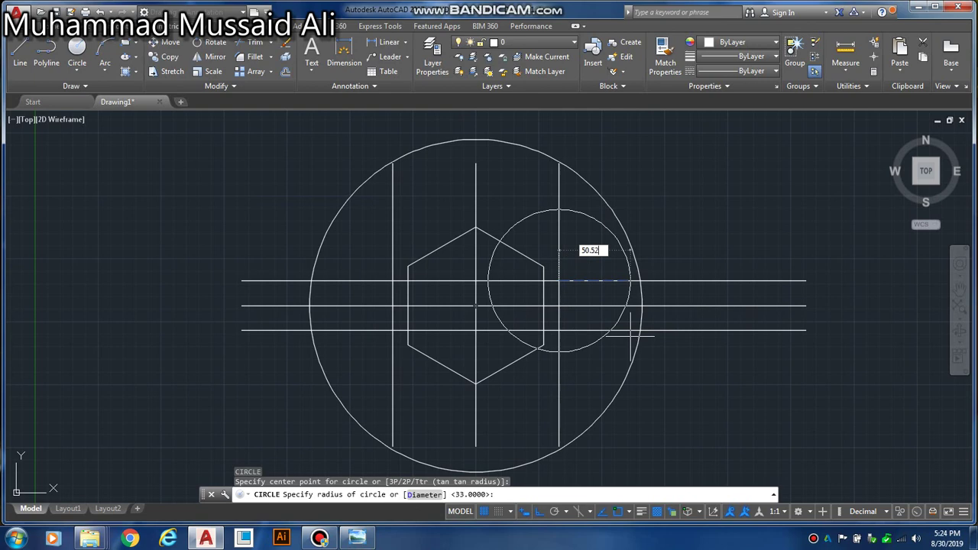
{"action": "key", "text": "Return"}
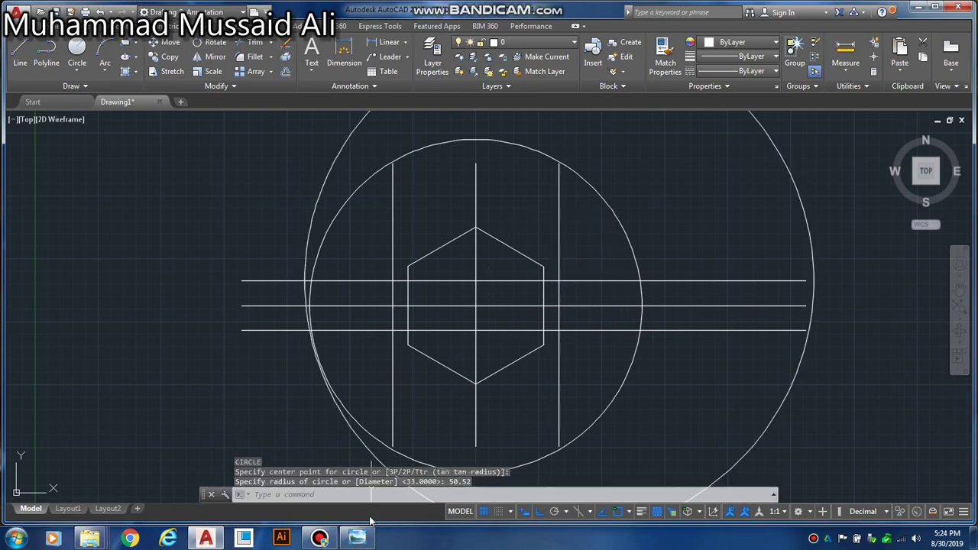
{"action": "mouse_move", "coordinate": [356, 538]}
{"action": "left_click", "coordinate": [388, 441]}
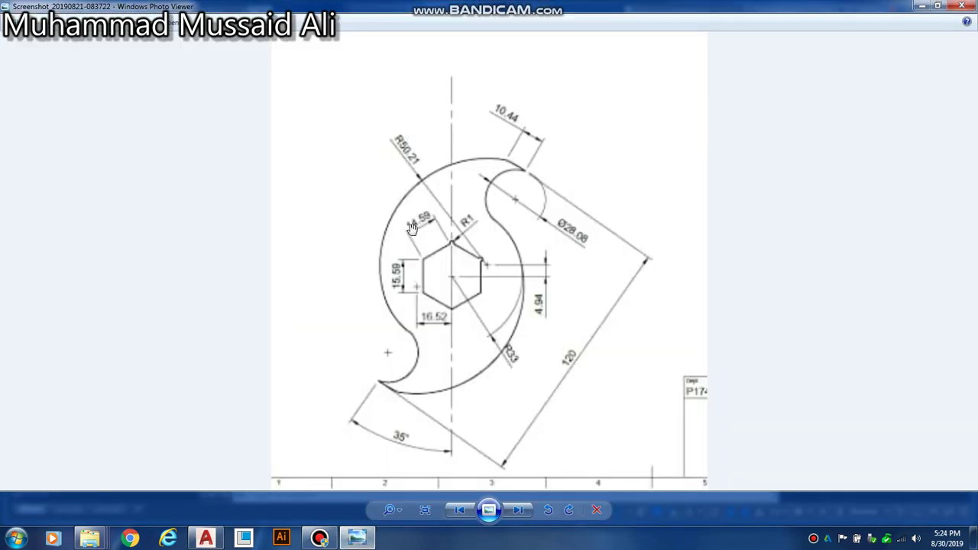
Erase the 50.52 circle and draw an R50.21 circle at the upper-right intersection.
{"action": "left_click", "coordinate": [364, 544]}
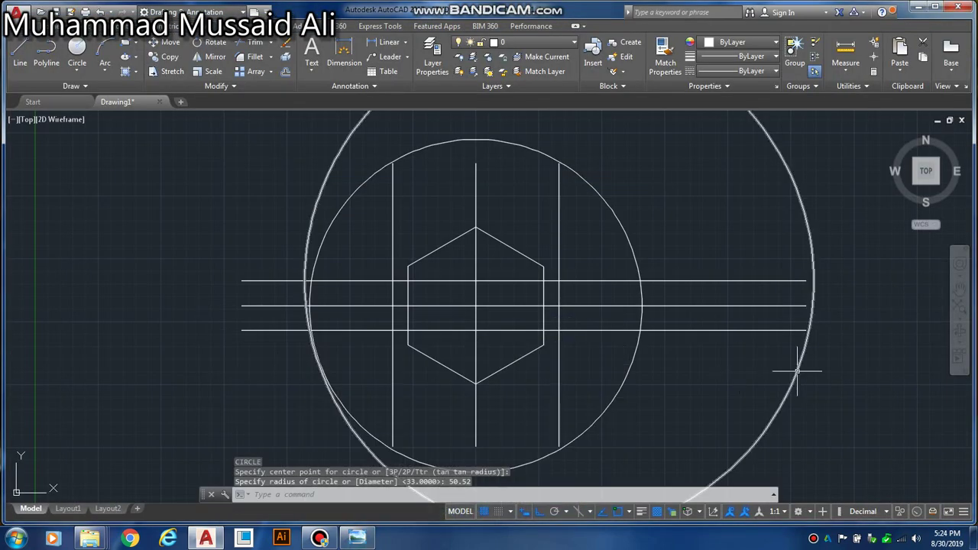
{"action": "left_click_drag", "start_coordinate": [825, 357], "coordinate": [756, 400]}
{"action": "key", "text": "Delete"}
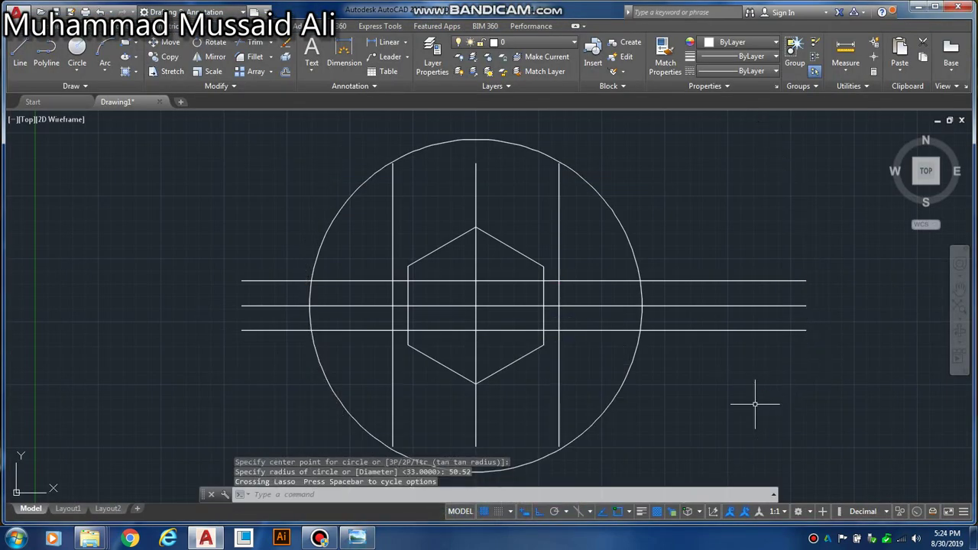
{"action": "type", "text": "c"}
{"action": "key", "text": "Return"}
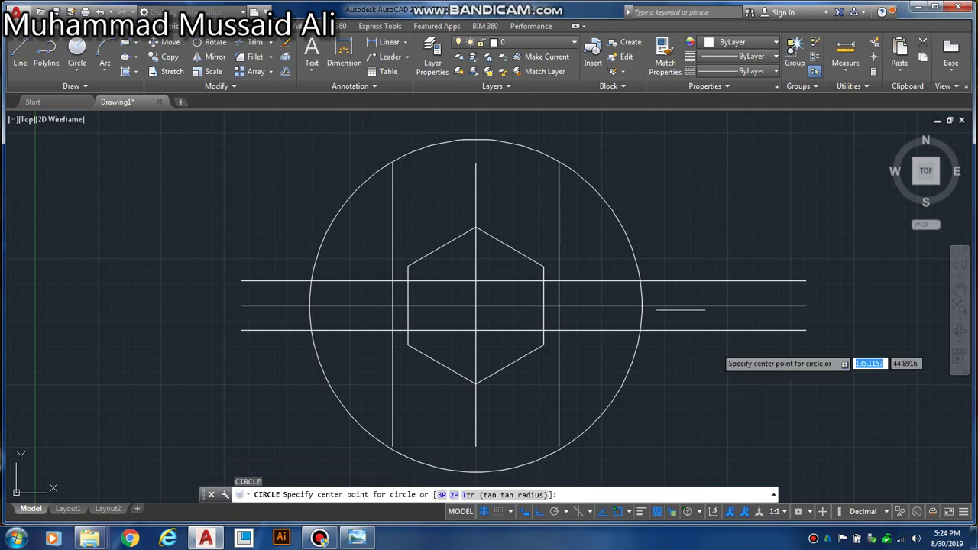
{"action": "left_click", "coordinate": [558, 281]}
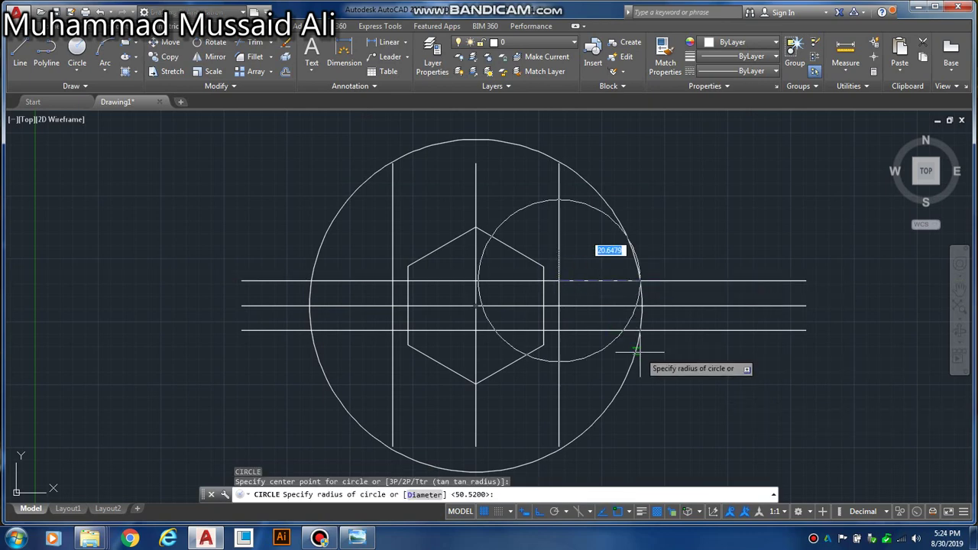
{"action": "type", "text": "50.21"}
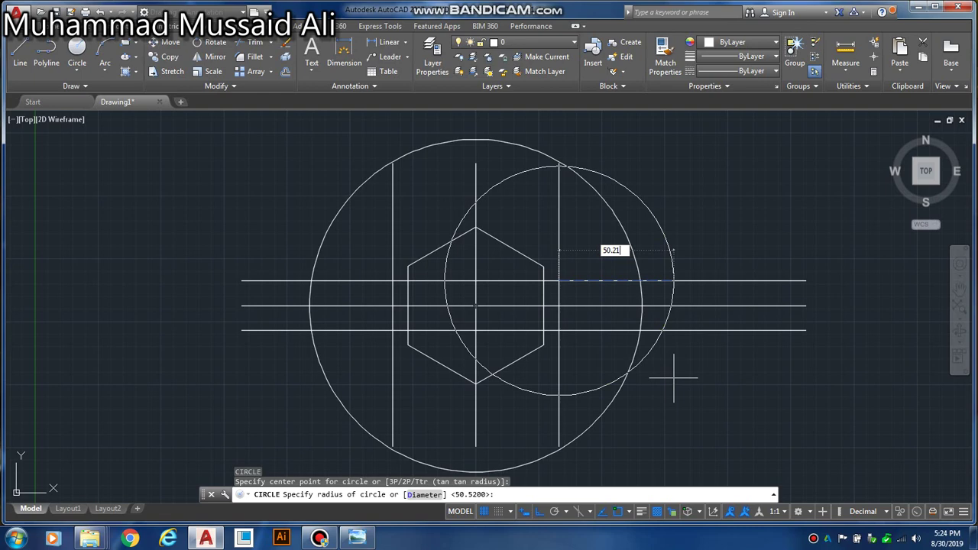
{"action": "key", "text": "Return"}
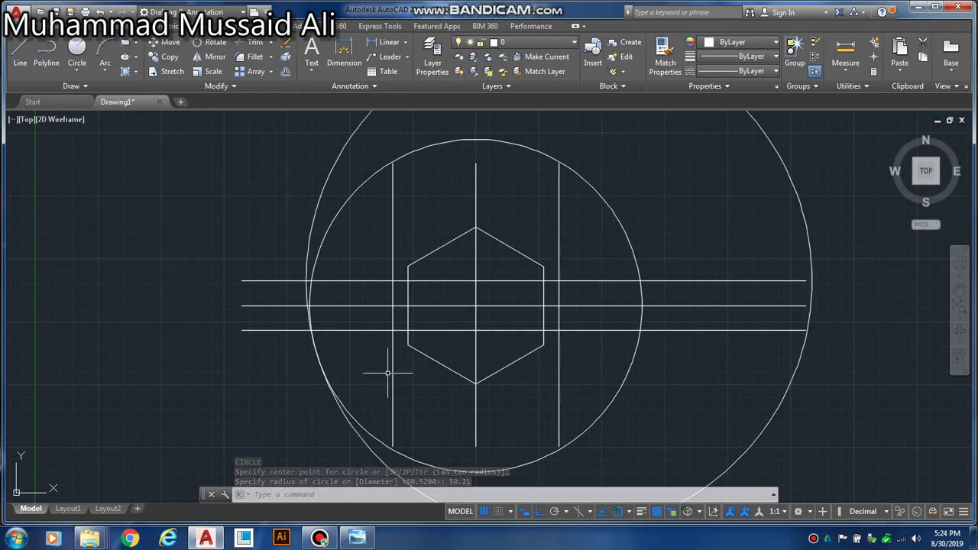
Draw a second R50.21 circle centred at the lower-left intersection.
{"action": "key", "text": "Return"}
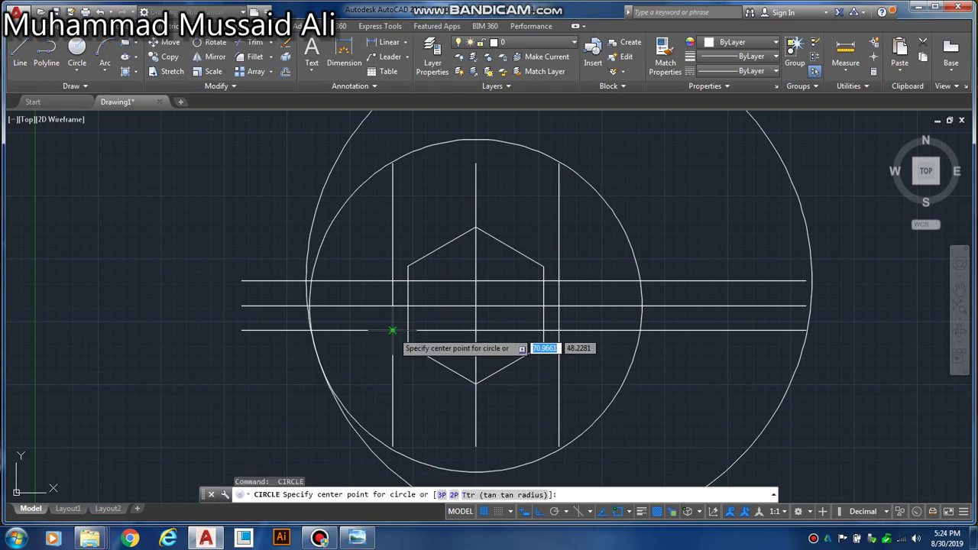
{"action": "left_click", "coordinate": [392, 329]}
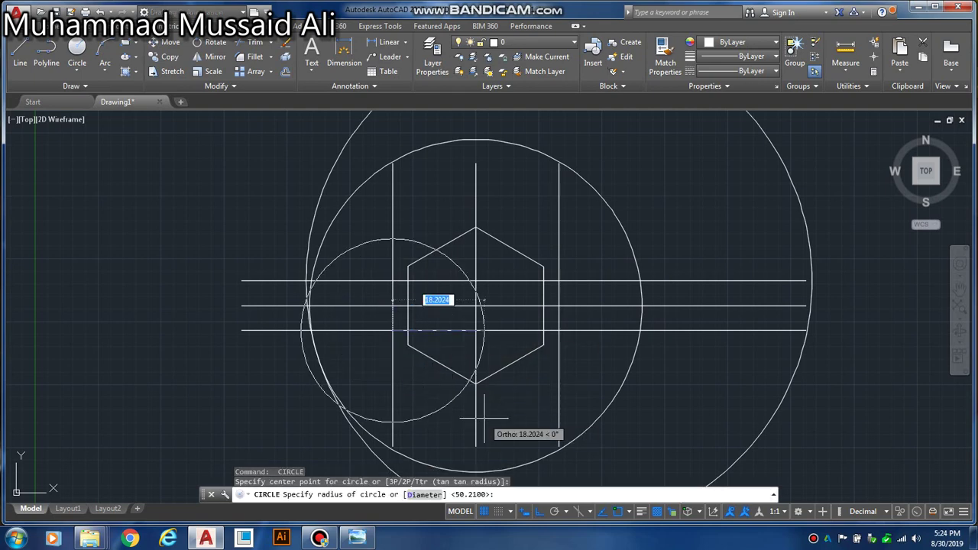
{"action": "type", "text": "50.21"}
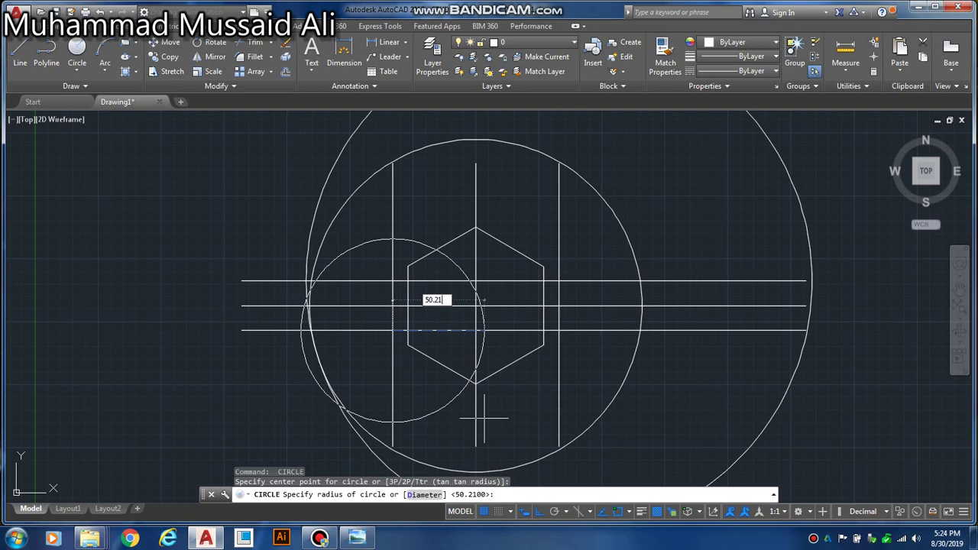
{"action": "key", "text": "Return"}
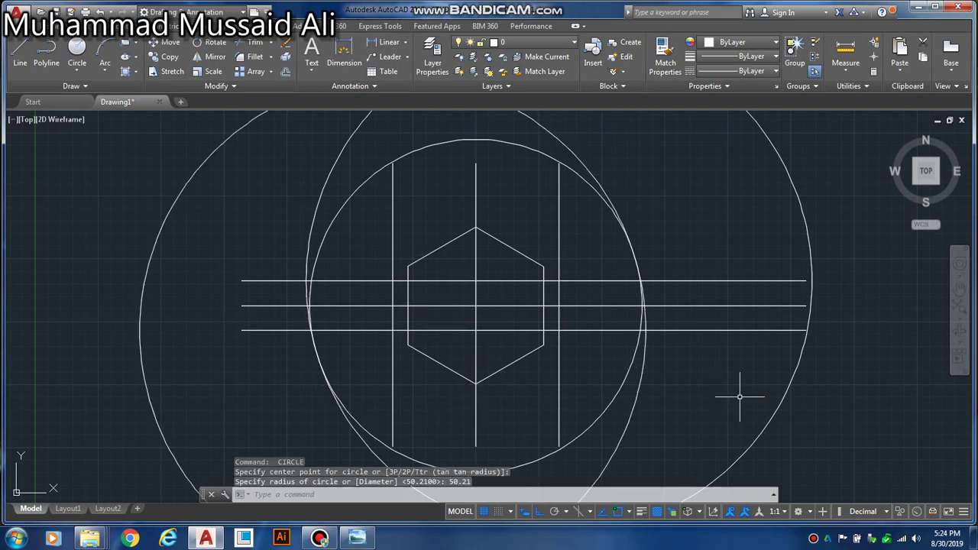
{"action": "key", "text": "Escape"}
{"action": "key", "text": "Escape"}
Pan and zoom so all three circles fit in view.
{"action": "left_click", "coordinate": [959, 289]}
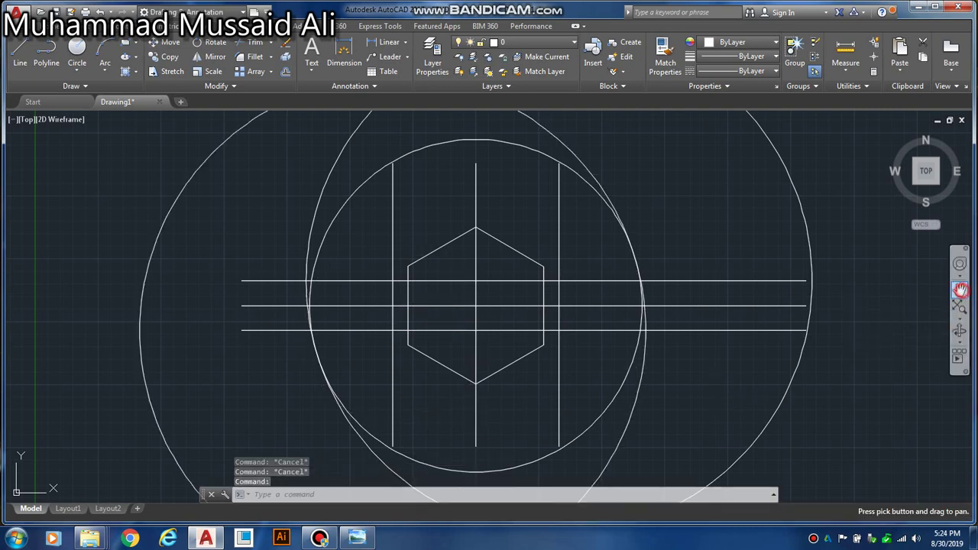
{"action": "scroll", "coordinate": [787, 320], "scroll_direction": "down", "scroll_amount": 3}
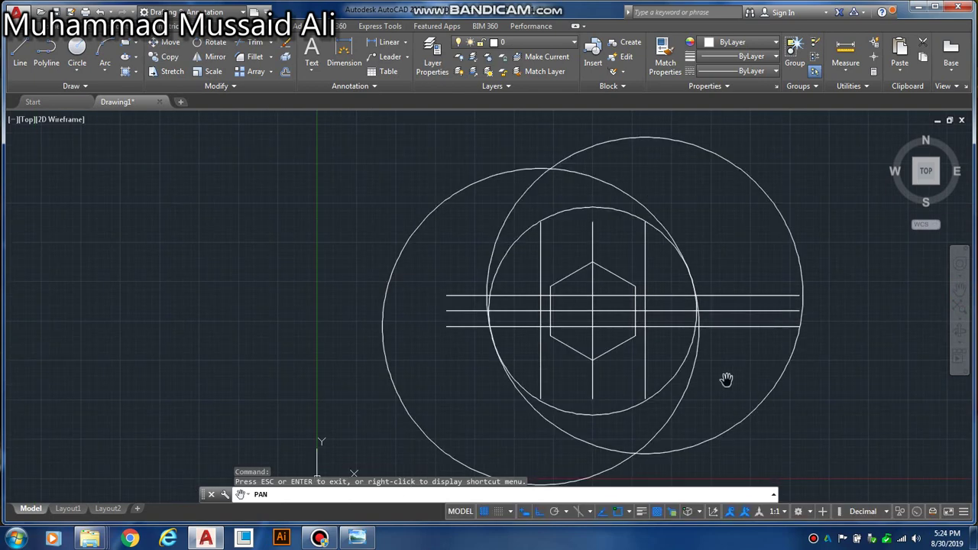
{"action": "mouse_move", "coordinate": [695, 395]}
{"action": "left_mouse_down"}
{"action": "mouse_move", "coordinate": [655, 369]}
{"action": "mouse_move", "coordinate": [590, 375]}
{"action": "left_mouse_up"}
{"action": "scroll", "coordinate": [655, 367], "scroll_direction": "down", "scroll_amount": 2}
{"action": "scroll", "coordinate": [591, 373], "scroll_direction": "up", "scroll_amount": 3}
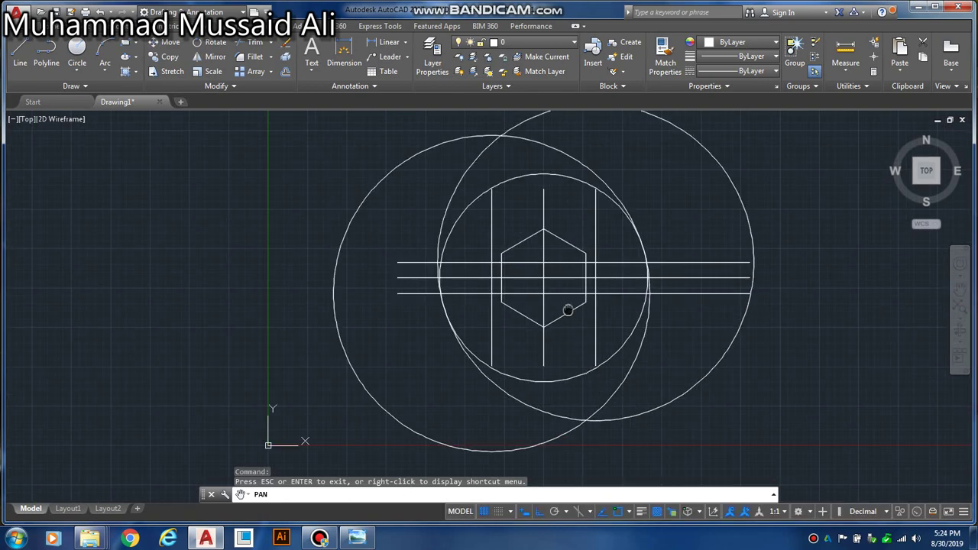
{"action": "left_click_drag", "start_coordinate": [567, 310], "coordinate": [541, 305]}
{"action": "key", "text": "Escape"}
{"action": "key", "text": "Escape"}
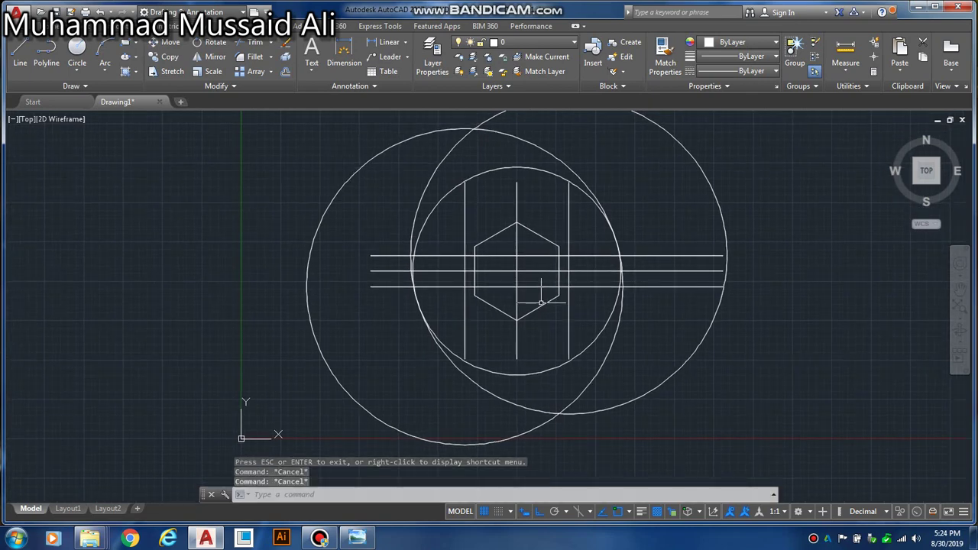
{"action": "key", "text": "Escape"}
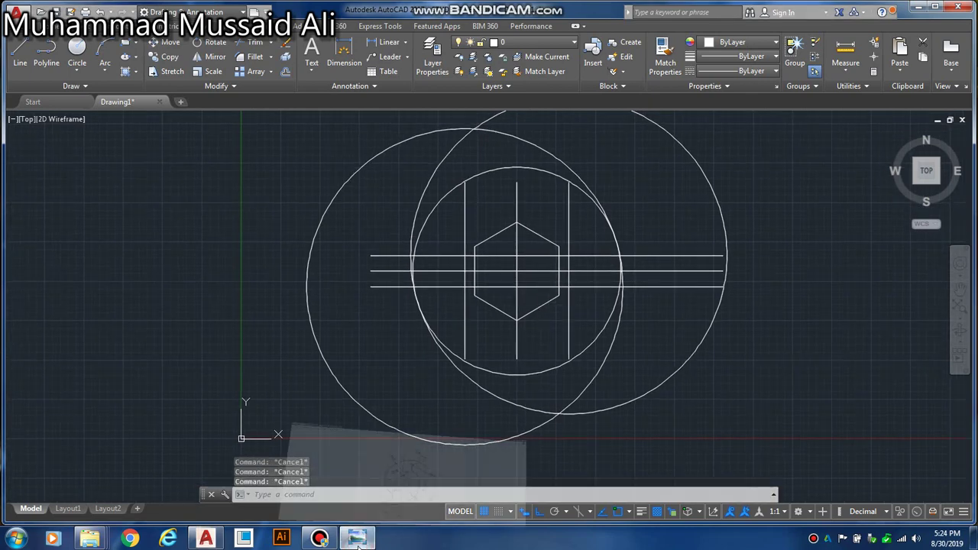
Compare the reference cam drawing with the AutoCAD work, then return to the drawing.
{"action": "left_click", "coordinate": [356, 539]}
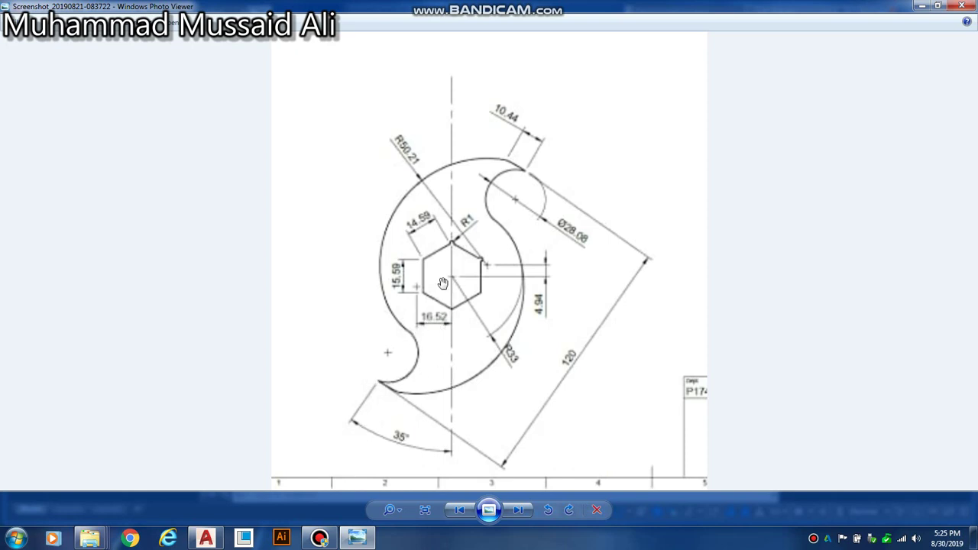
{"action": "left_click", "coordinate": [358, 537]}
Start a line at the hexagon centre with Ortho off, then cancel the mistaken length entries.
{"action": "type", "text": "l"}
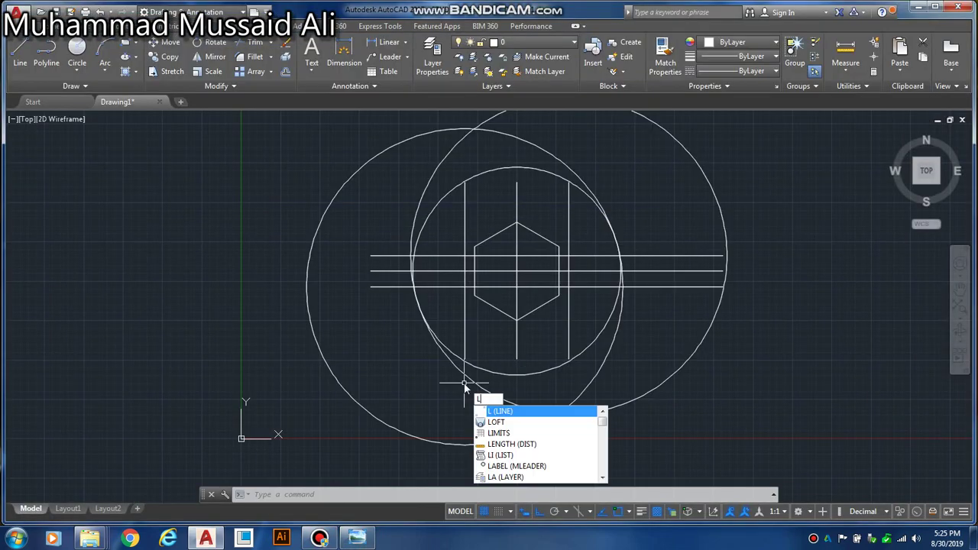
{"action": "key", "text": "Return"}
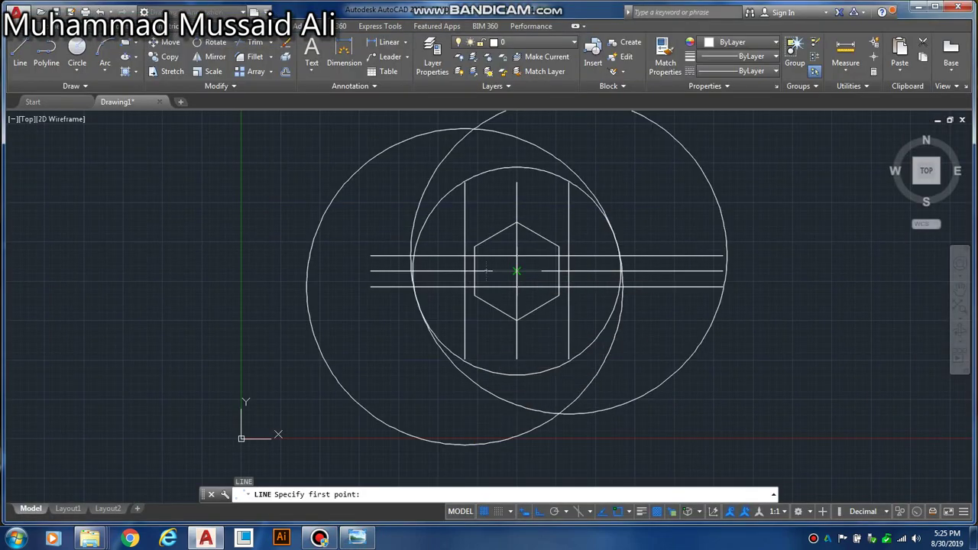
{"action": "left_click", "coordinate": [516, 267]}
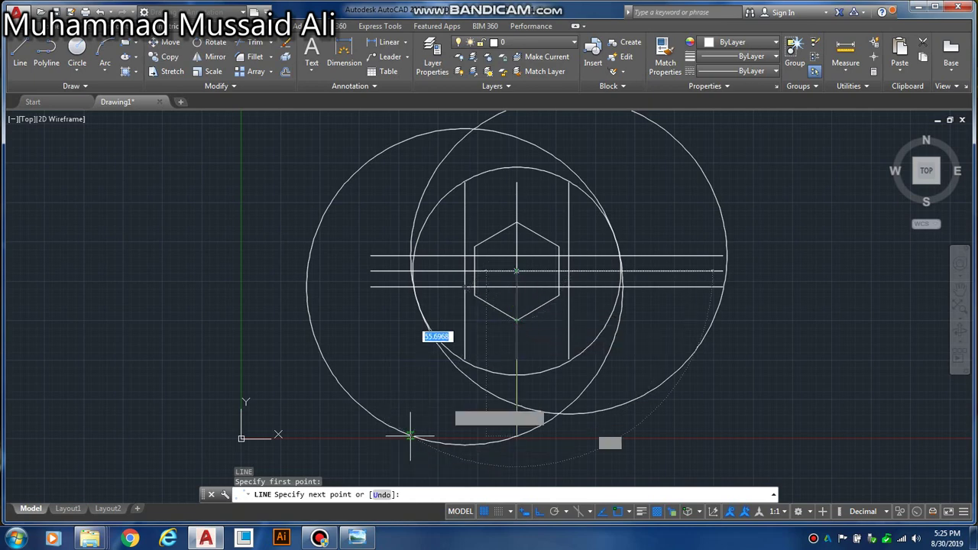
{"action": "key", "text": "F8"}
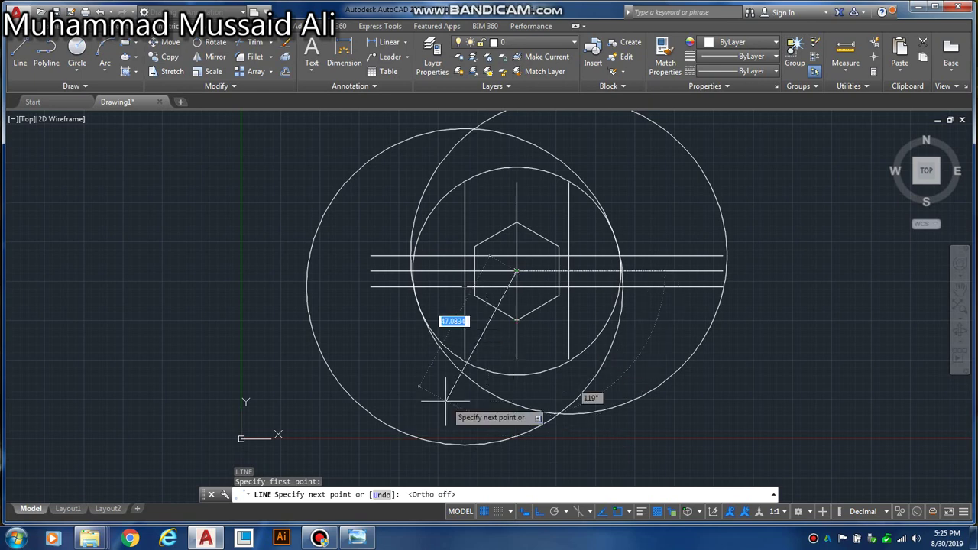
{"action": "type", "text": "12"}
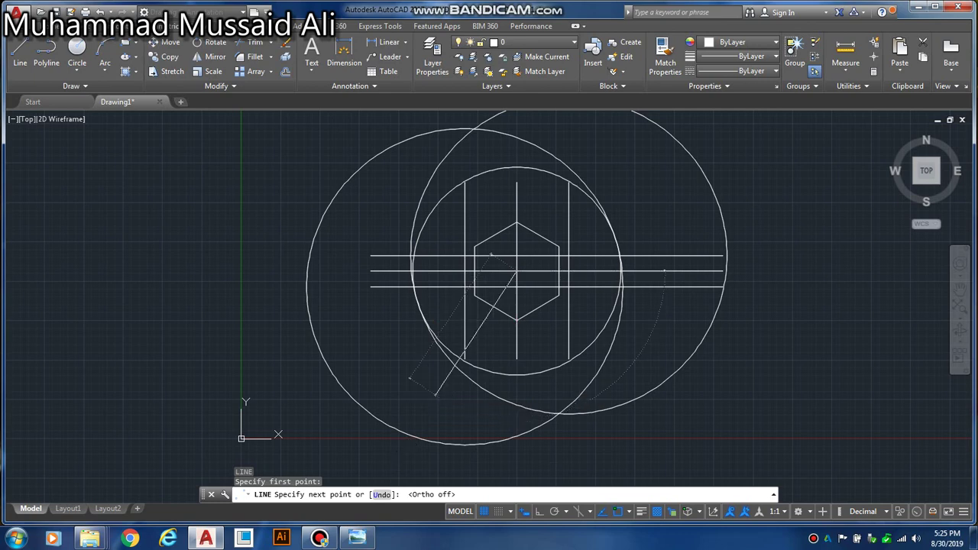
{"action": "key", "text": "Escape"}
{"action": "key", "text": "space"}
{"action": "key", "text": "space"}
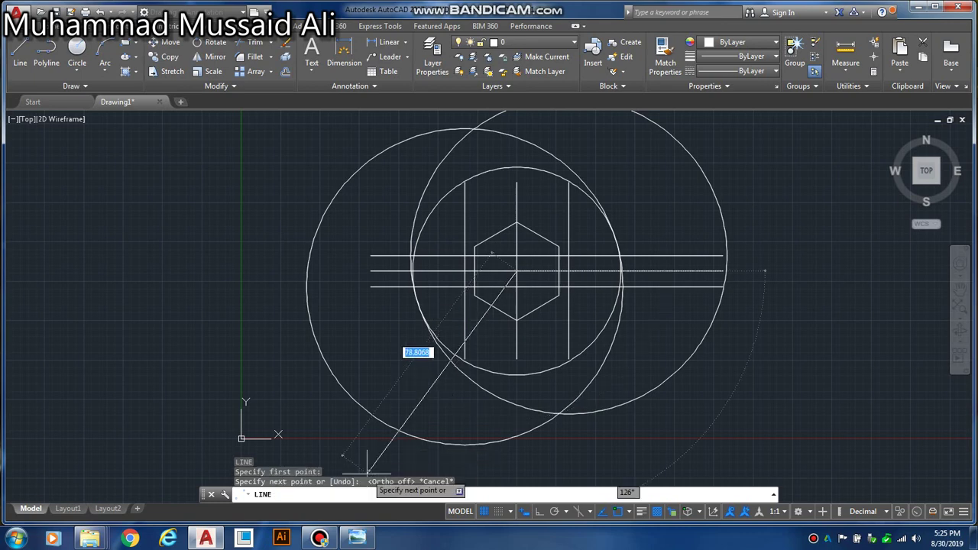
{"action": "type", "text": "1"}
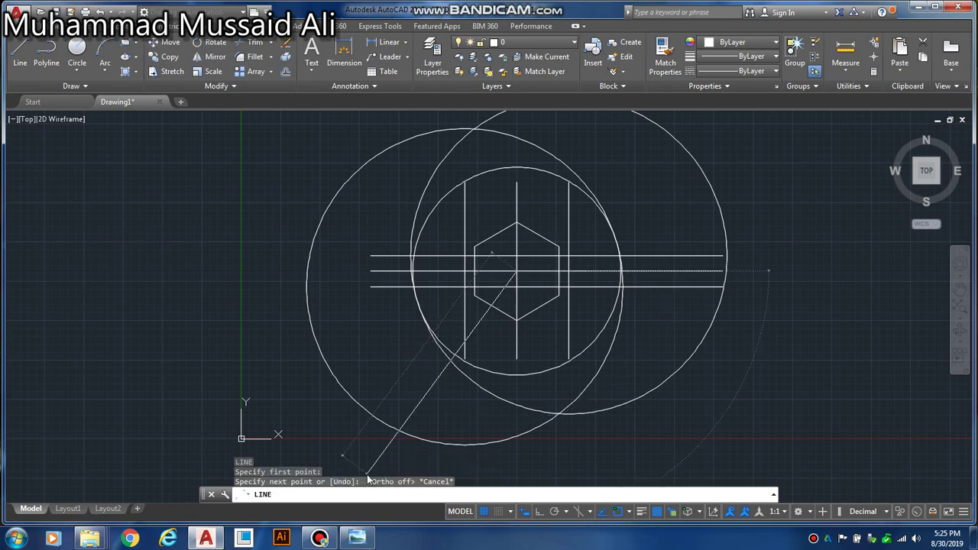
{"action": "key", "text": "Escape"}
{"action": "key", "text": "space"}
{"action": "key", "text": "space"}
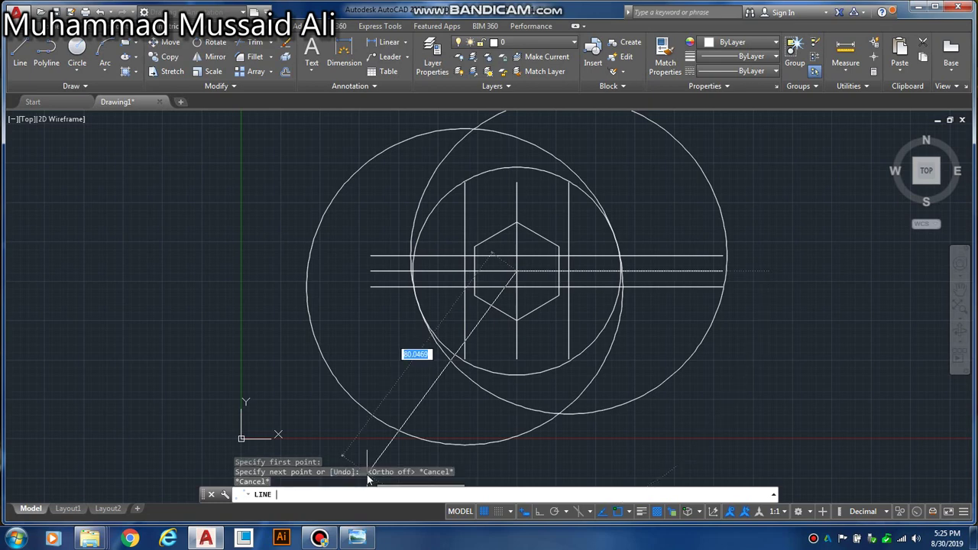
{"action": "key", "text": "Escape"}
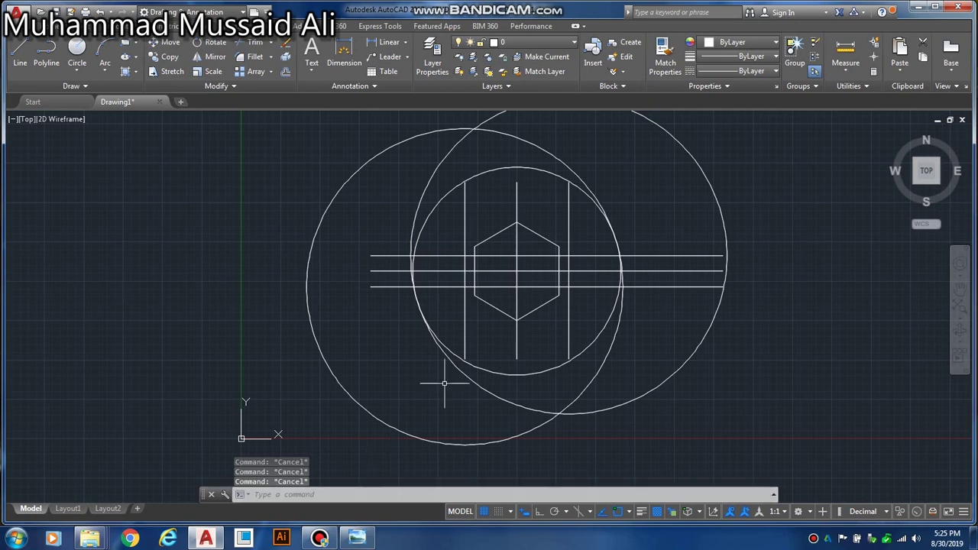
Draw a 125-long line from the hexagon centre toward the lower left, then recheck the reference sketch.
{"action": "type", "text": "L"}
{"action": "key", "text": "Return"}
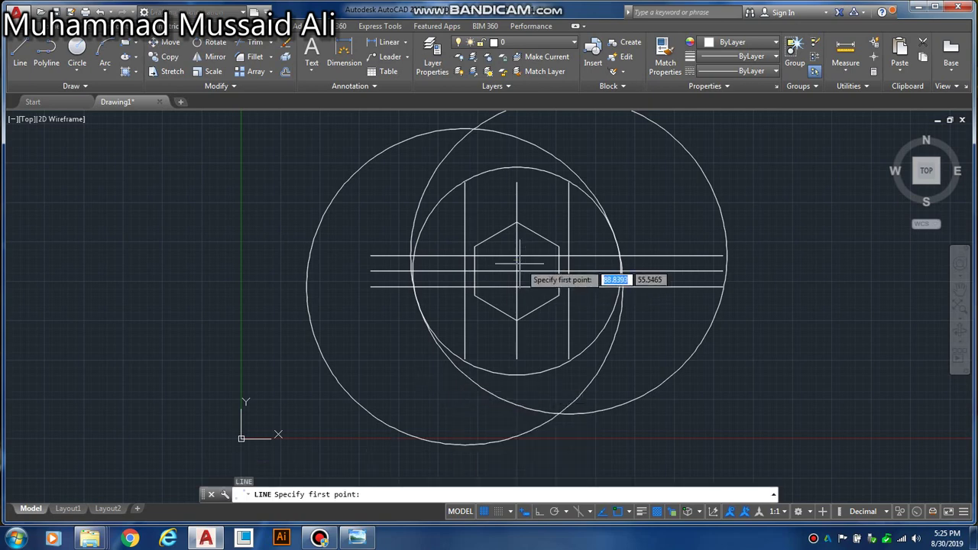
{"action": "left_click", "coordinate": [516, 270]}
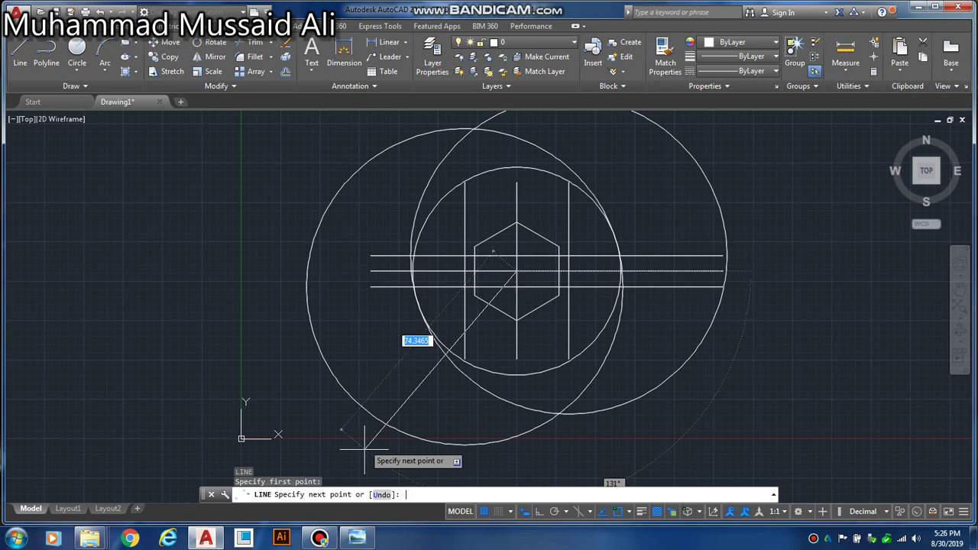
{"action": "key", "text": "Tab"}
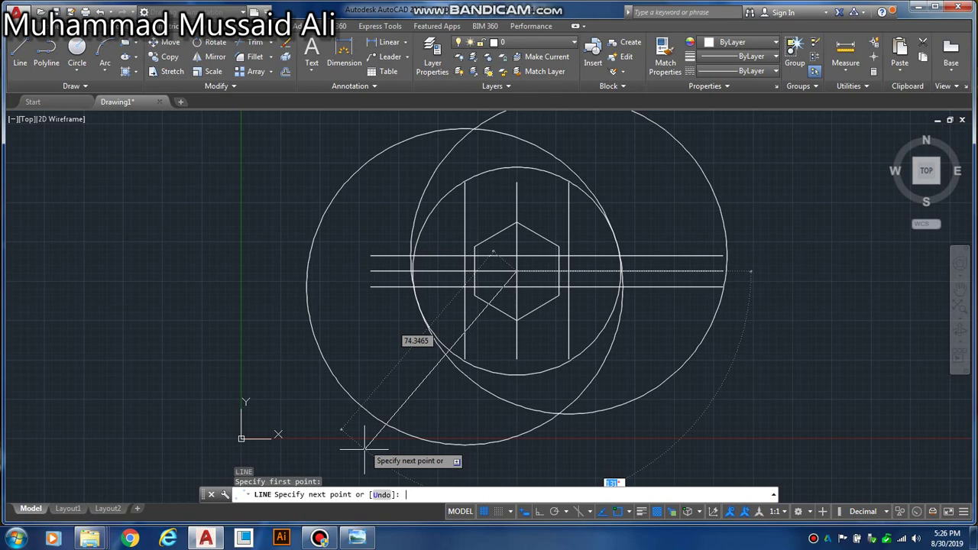
{"action": "type", "text": "1"}
{"action": "key", "text": "Return"}
{"action": "key", "text": "Escape"}
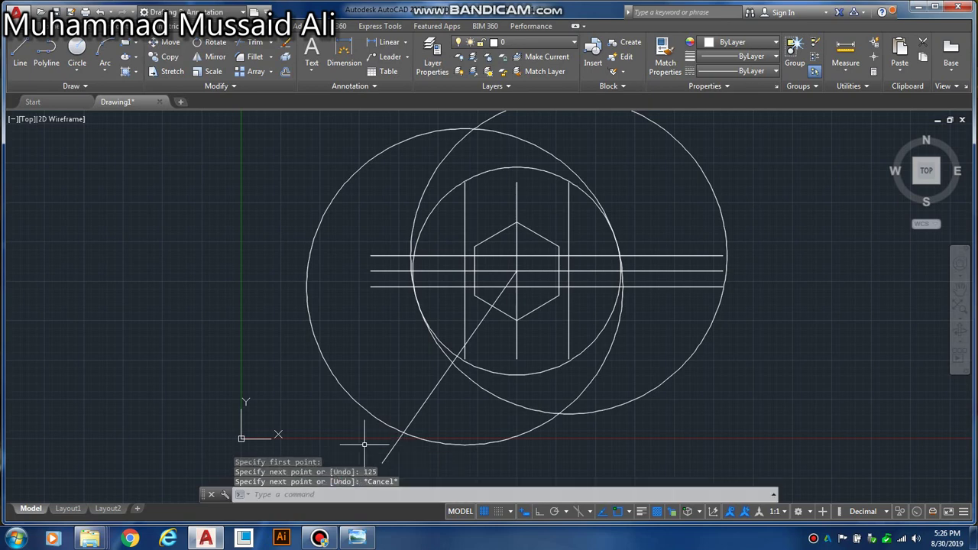
{"action": "key", "text": "Escape"}
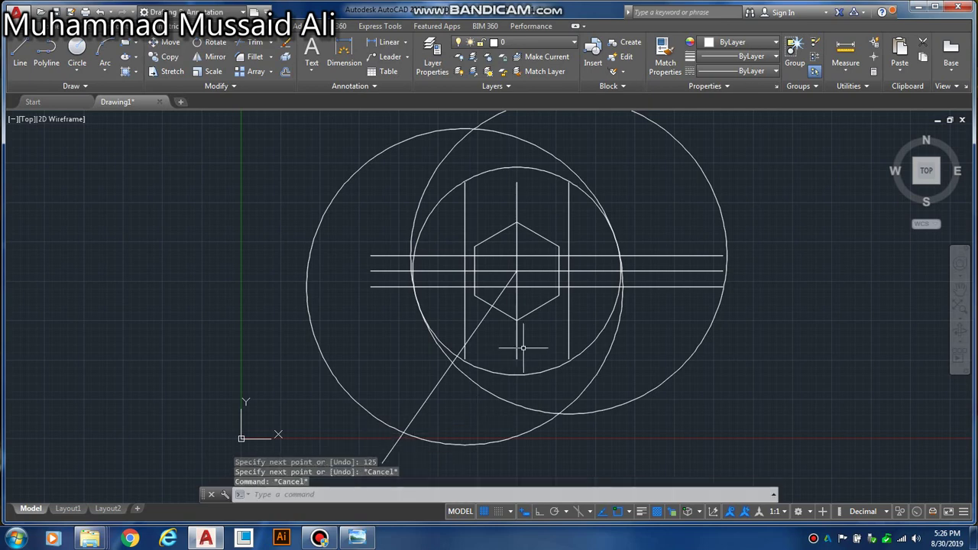
{"action": "key", "text": "alt+Tab"}
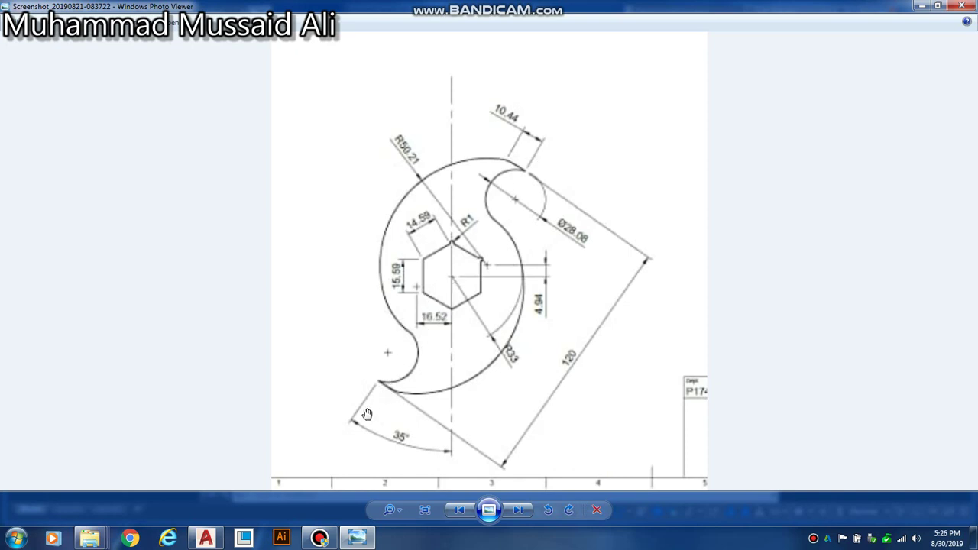
{"action": "key", "text": "alt+Tab"}
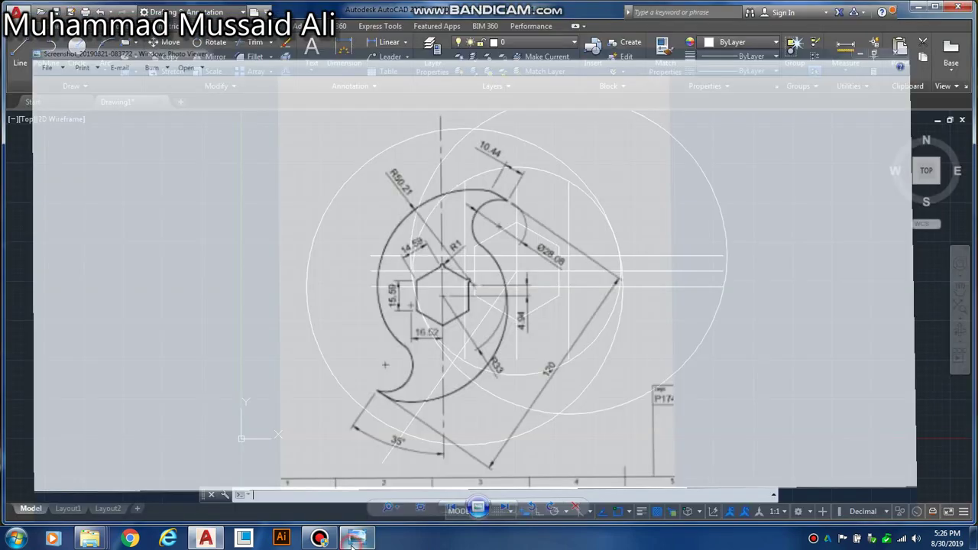
Lengthen the diagonal line past the hexagon centre to the upper right, then view the reference sketch.
{"action": "left_click", "coordinate": [490, 310]}
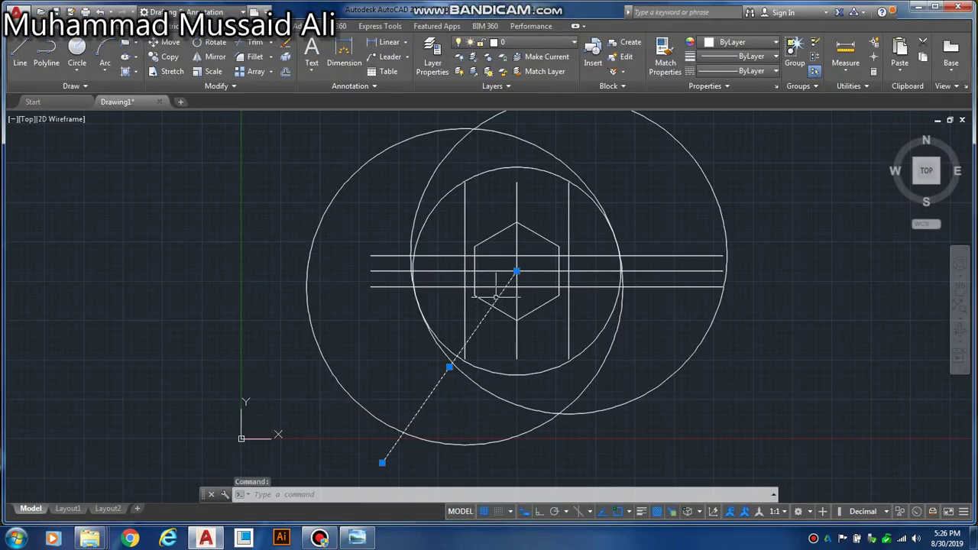
{"action": "mouse_move", "coordinate": [517, 271]}
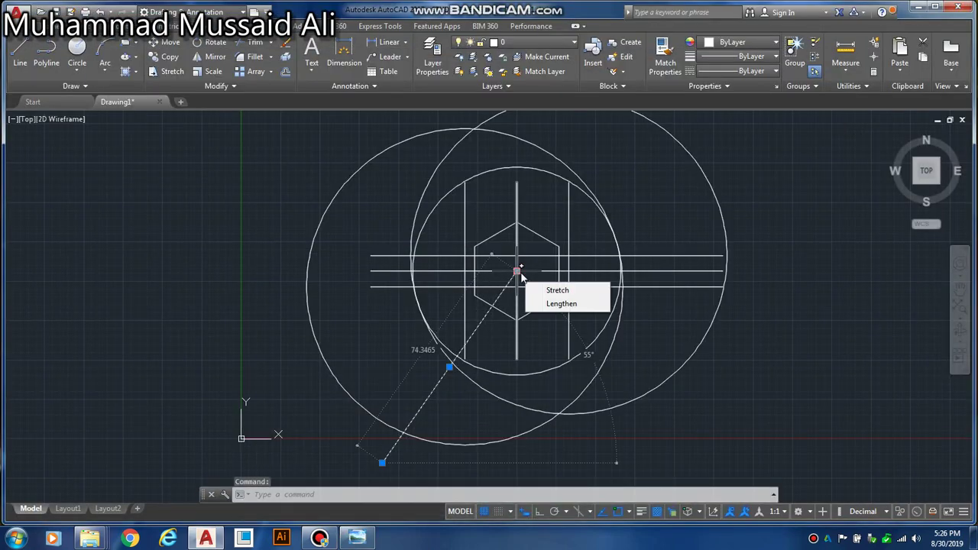
{"action": "left_click", "coordinate": [558, 304]}
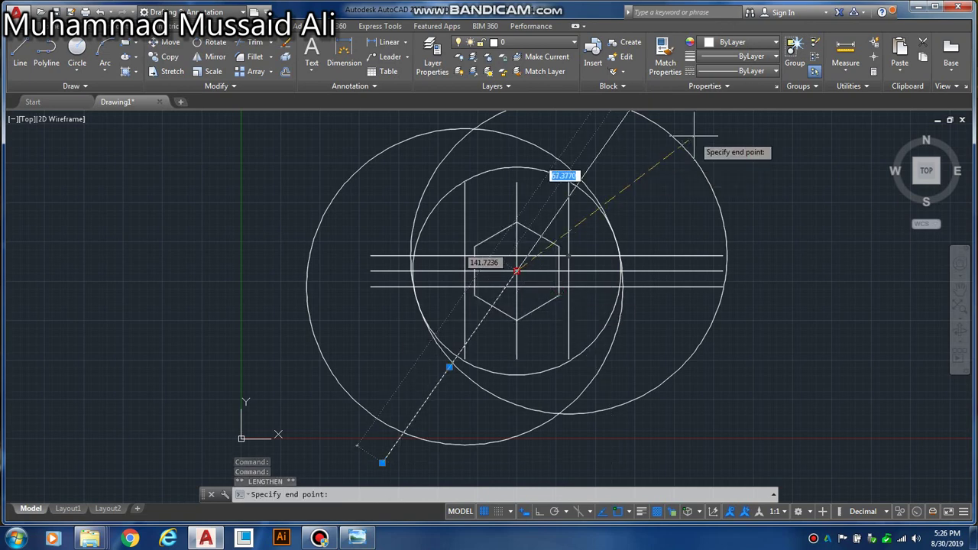
{"action": "left_click", "coordinate": [694, 136]}
{"action": "key", "text": "Escape"}
{"action": "key", "text": "Escape"}
{"action": "key", "text": "Escape"}
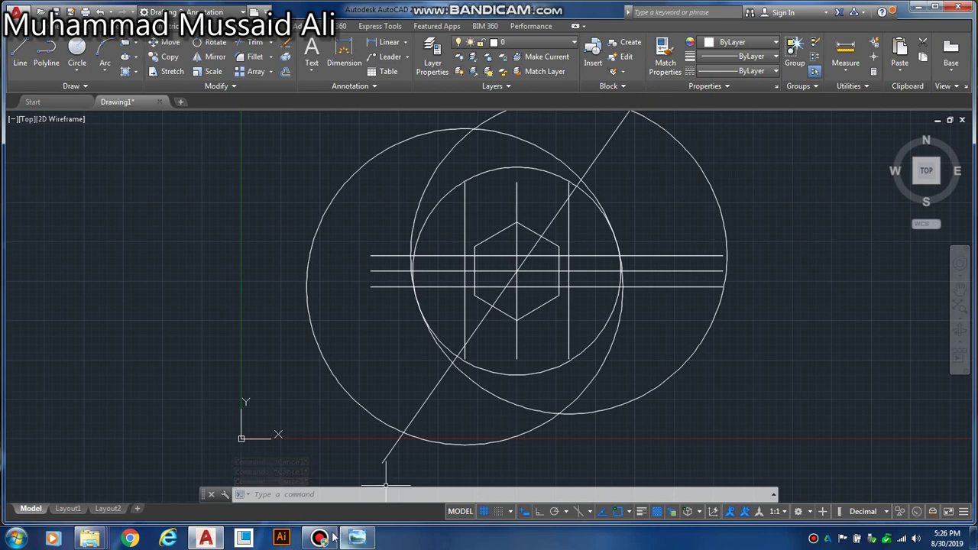
{"action": "left_click", "coordinate": [357, 539]}
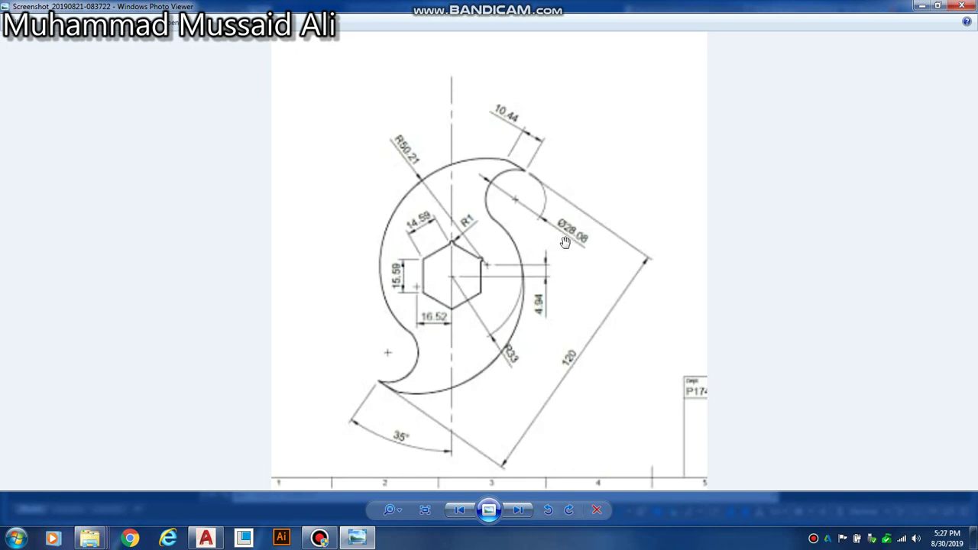
Switch from the reference sketch back to the AutoCAD drawing.
{"action": "key", "text": "alt+Tab"}
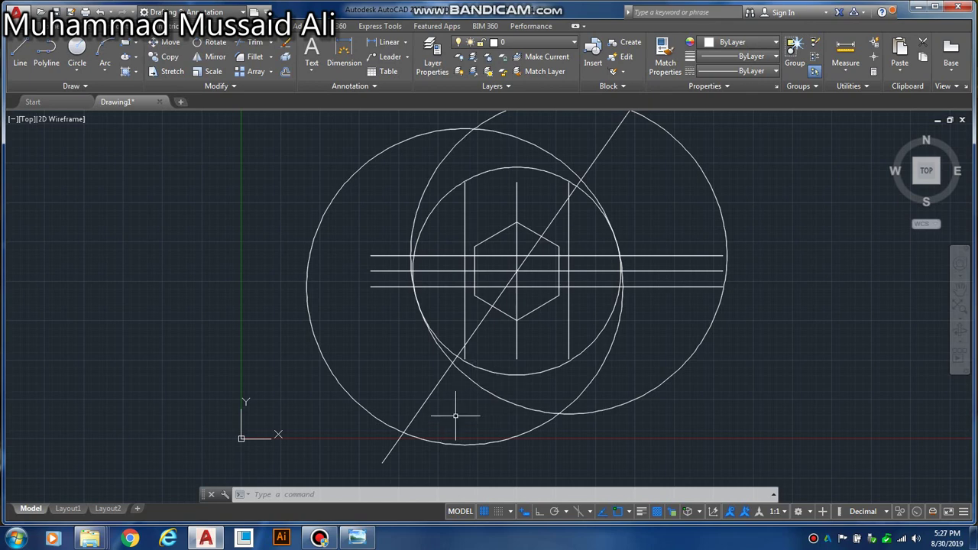
Draw a radius 47.04 circle centred on the hexagon centre, then glance at the reference sketch.
{"action": "type", "text": "c"}
{"action": "key", "text": "Return"}
{"action": "left_click", "coordinate": [516, 270]}
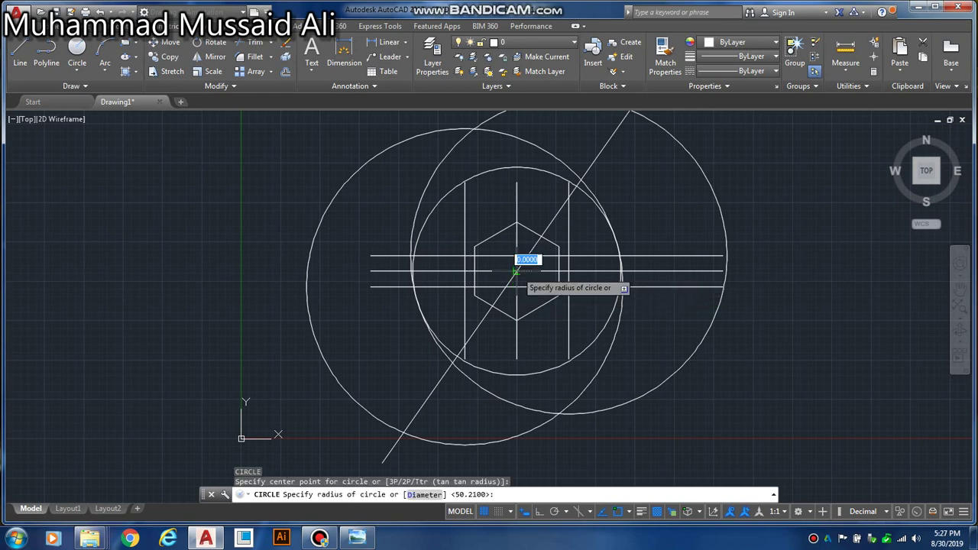
{"action": "type", "text": "4"}
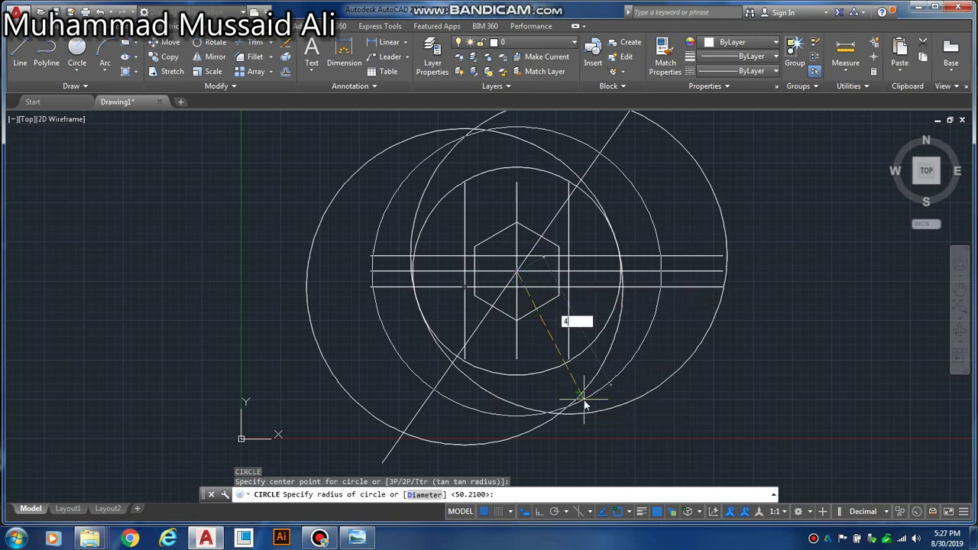
{"action": "type", "text": "7.04"}
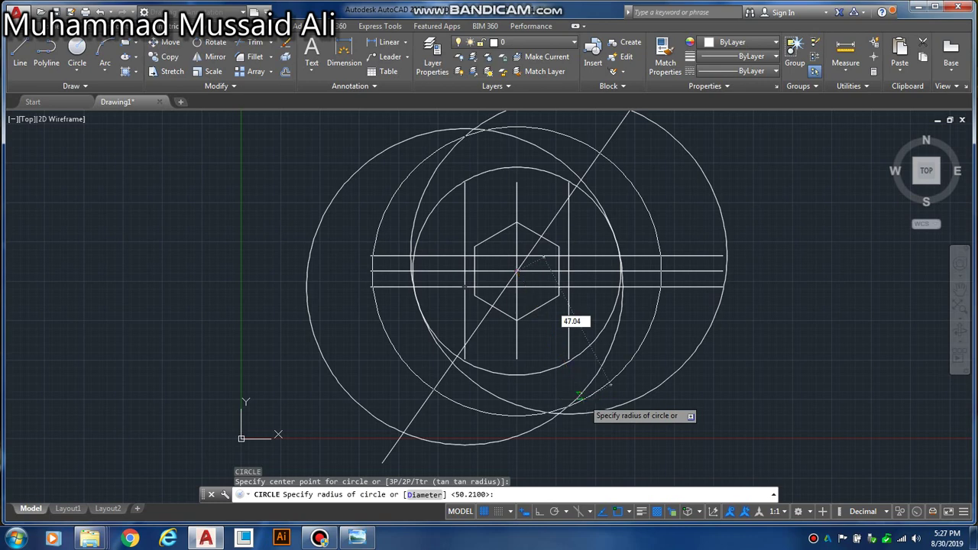
{"action": "key", "text": "Return"}
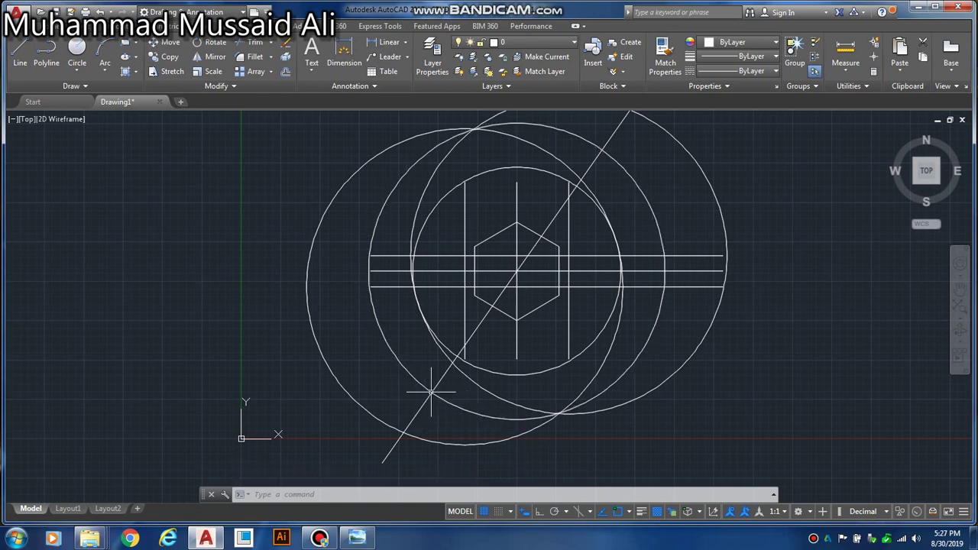
{"action": "left_click", "coordinate": [357, 538]}
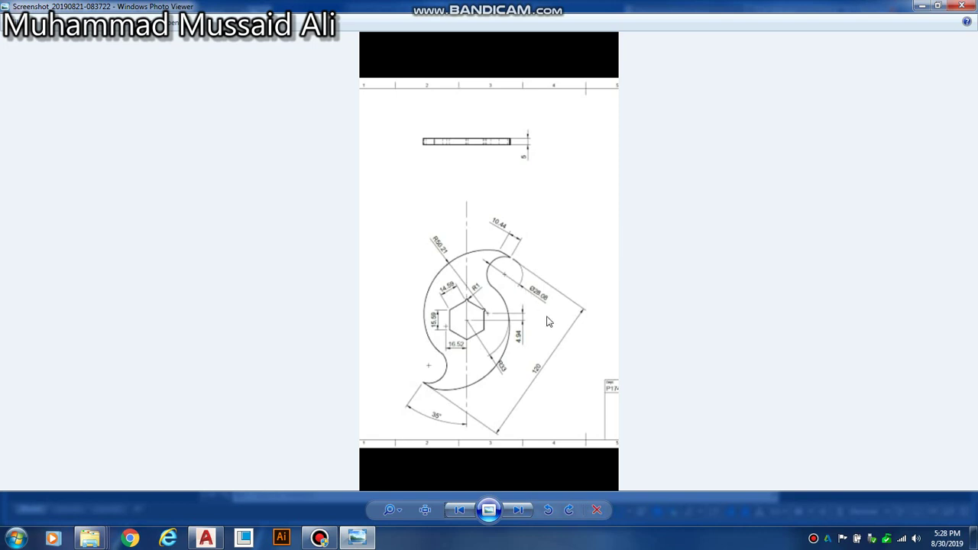
{"action": "left_click", "coordinate": [357, 538]}
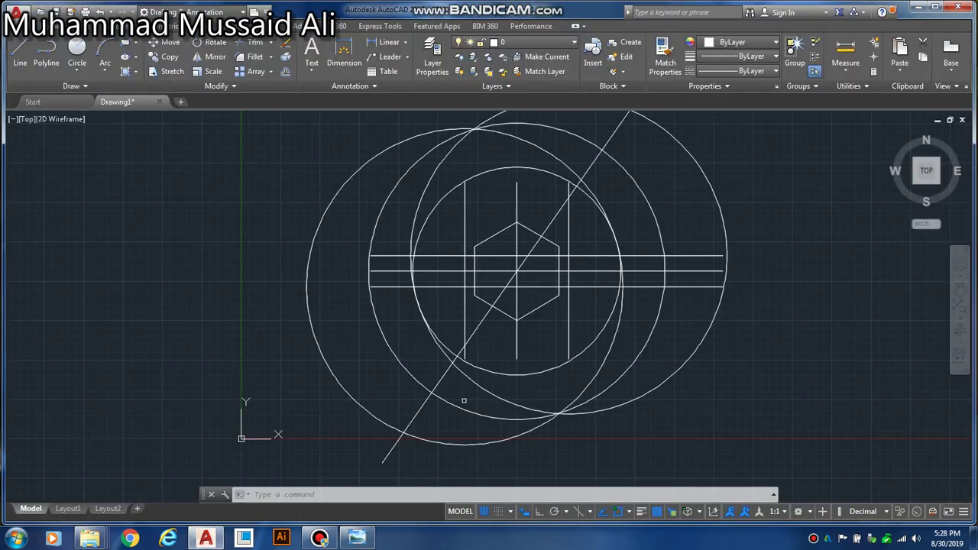
Draw a radius 14.04 circle centred on the lower-left part of the diagonal line.
{"action": "type", "text": "c"}
{"action": "key", "text": "Return"}
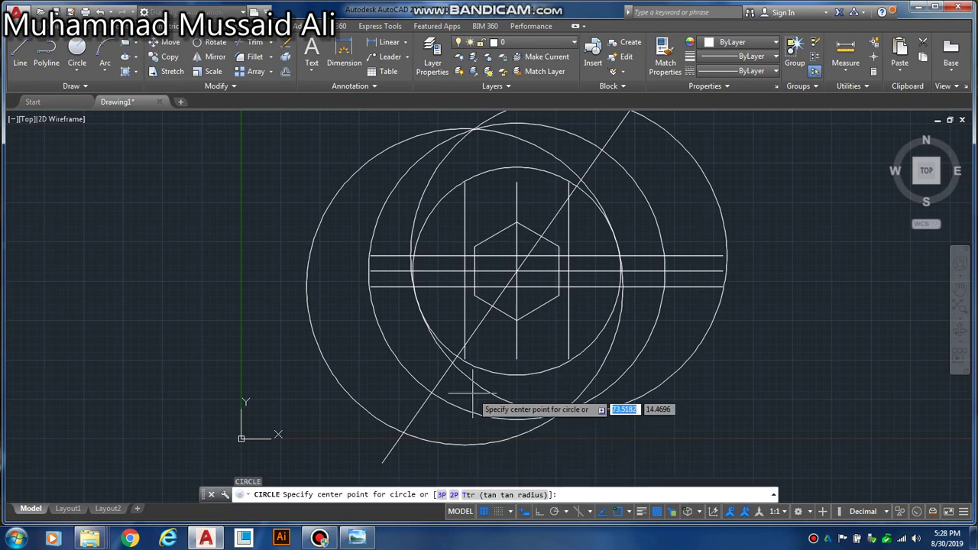
{"action": "left_click", "coordinate": [430, 393]}
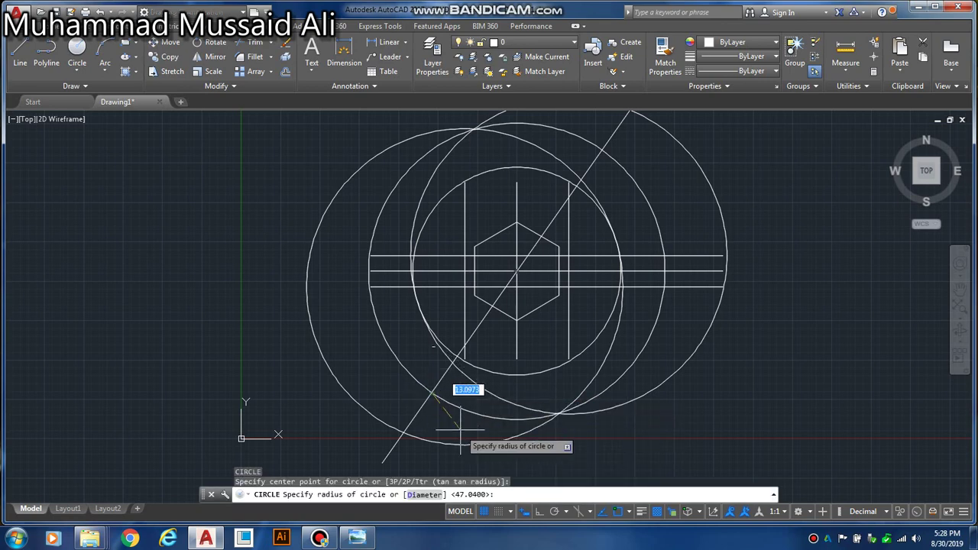
{"action": "type", "text": "14.04"}
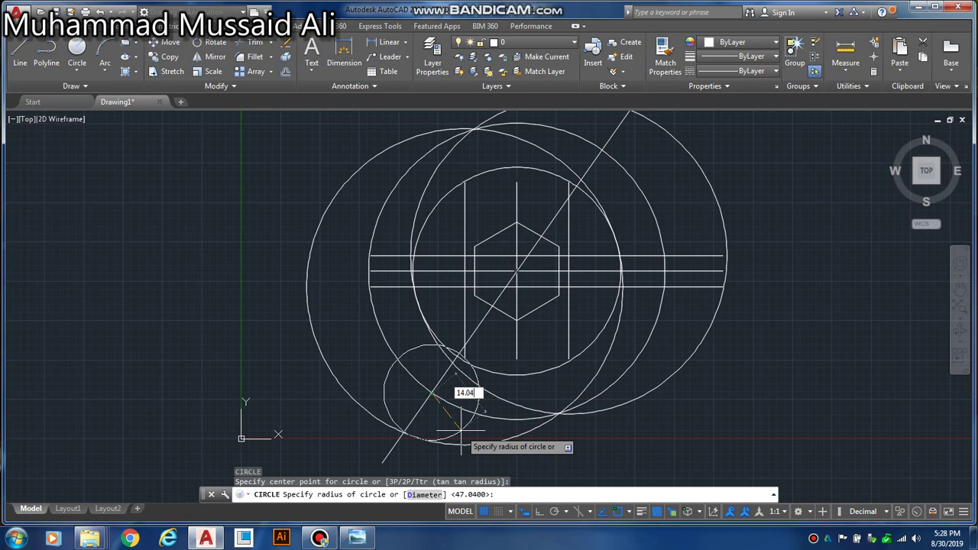
{"action": "key", "text": "Return"}
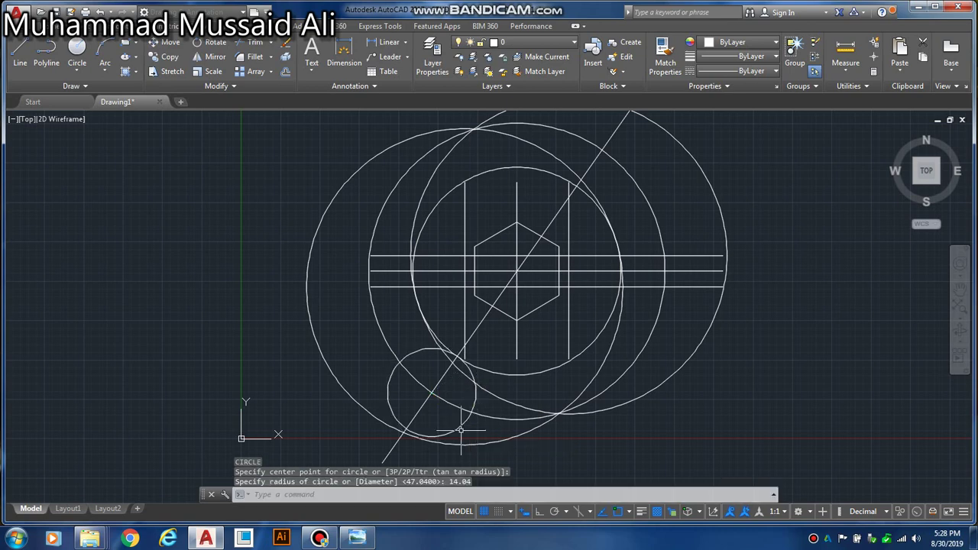
{"action": "key", "text": "Escape"}
{"action": "key", "text": "Escape"}
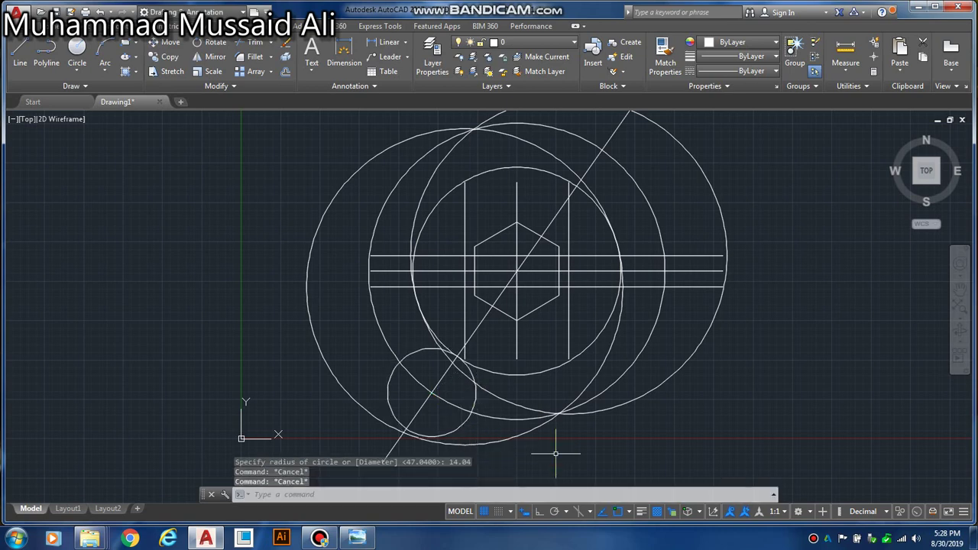
{"action": "key", "text": "Escape"}
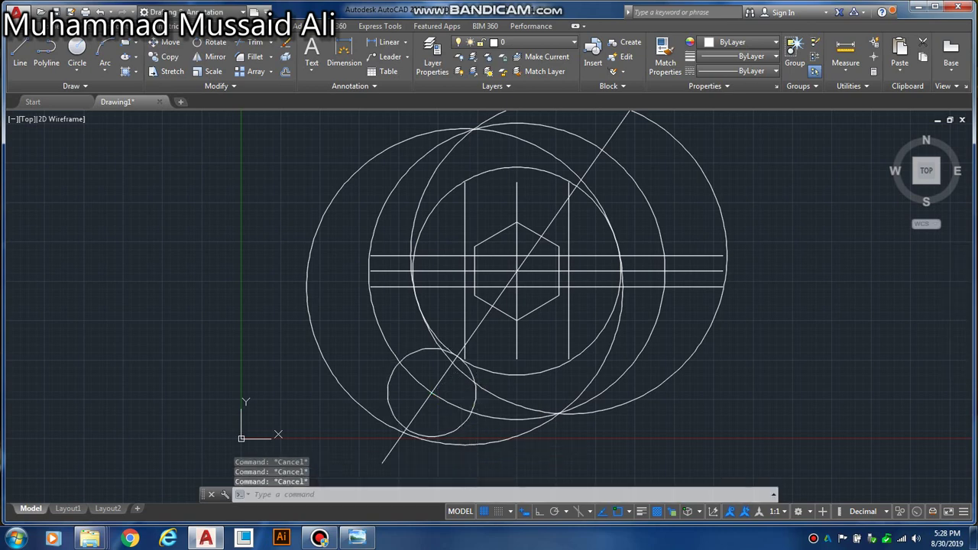